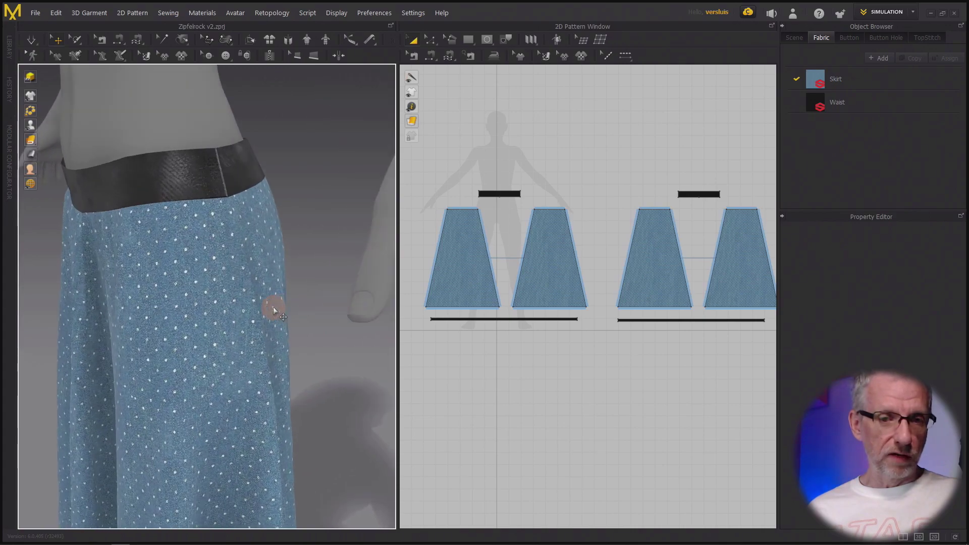
Examine the dotted skirt on the avatar from several angles, along with its pieces in the 2D pattern layout.
middle_click_drag(272, 307, 300, 300)
mouse_move(301, 300)
right_mouse_down()
mouse_move(303, 283)
mouse_move(275, 296)
mouse_move(296, 296)
right_mouse_up()
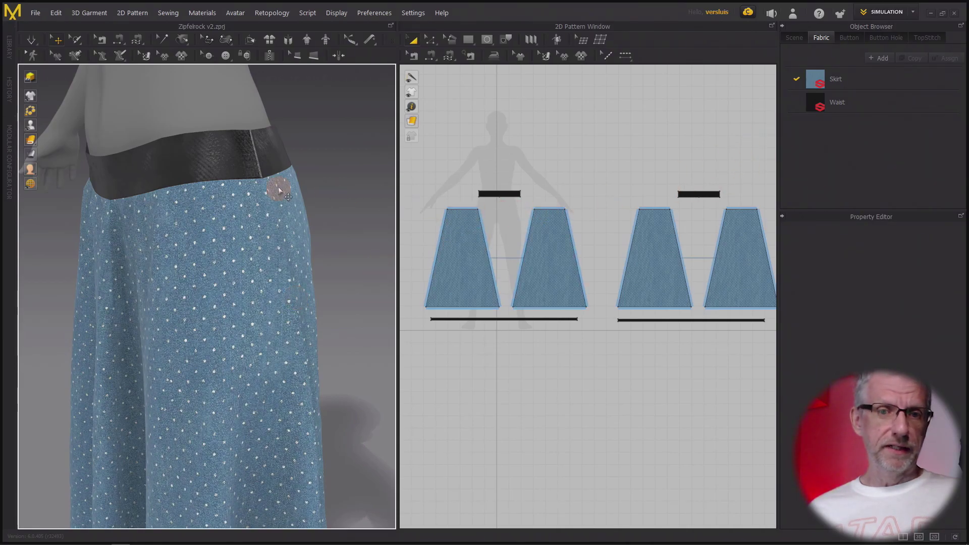
right_click_drag(227, 158, 296, 174)
scroll(317, 166, "down", 5)
scroll(319, 171, "down", 3)
scroll(287, 191, "up", 5)
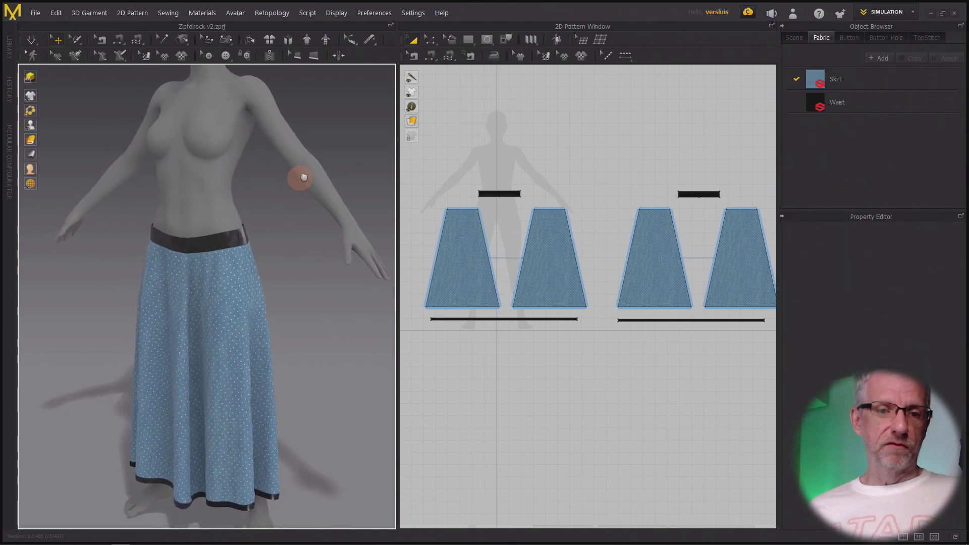
left_click(559, 275)
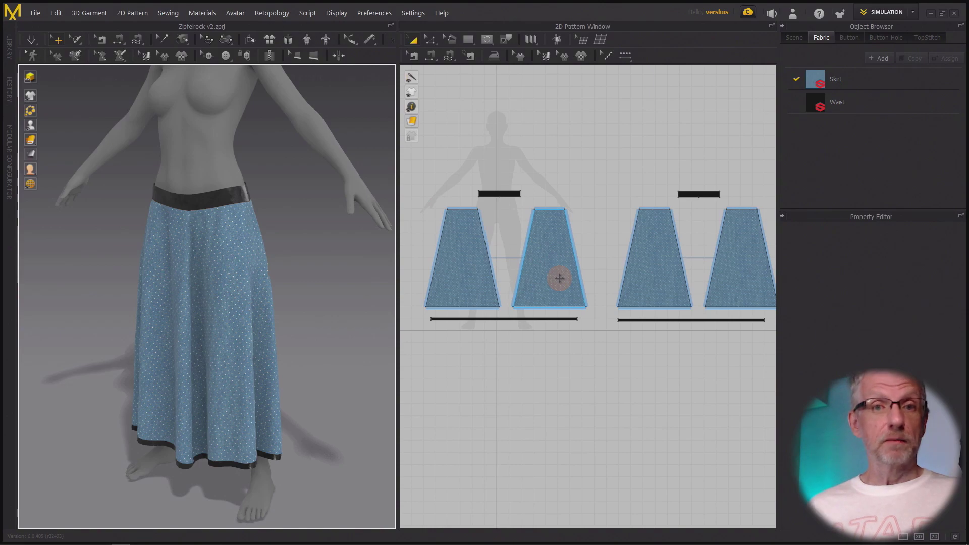
left_click(709, 201)
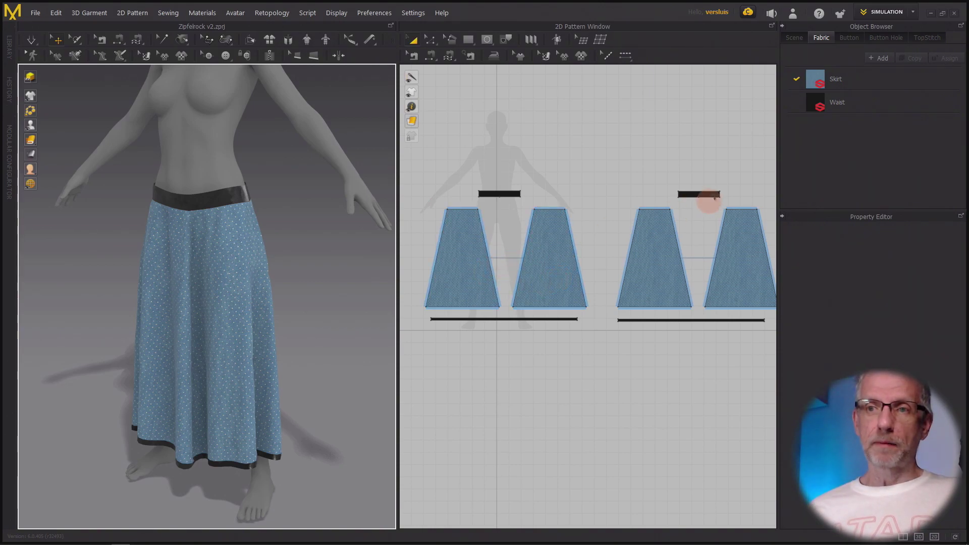
Switch to the UV Editor mode and examine how the stacked garment pieces sit relative to the 0-1 UV tile.
left_click(895, 14)
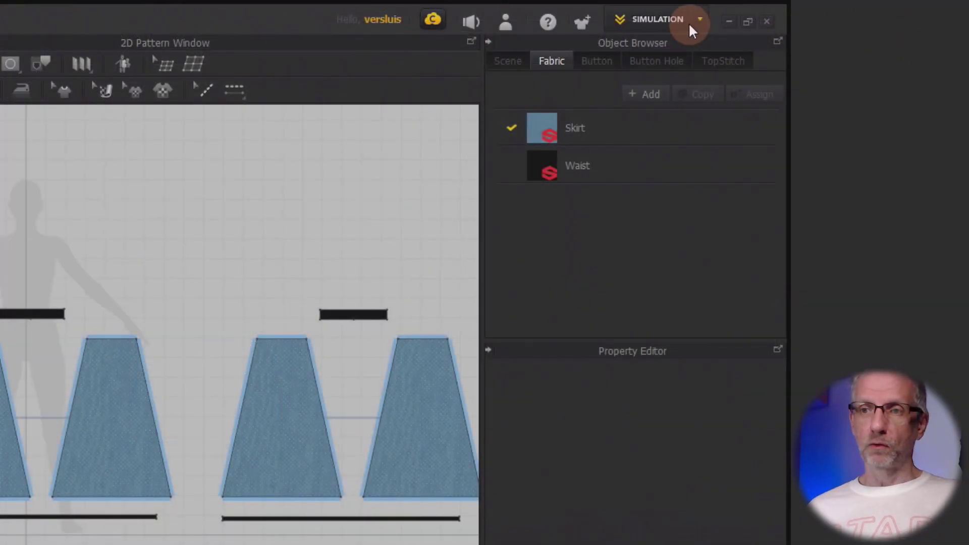
left_click(909, 14)
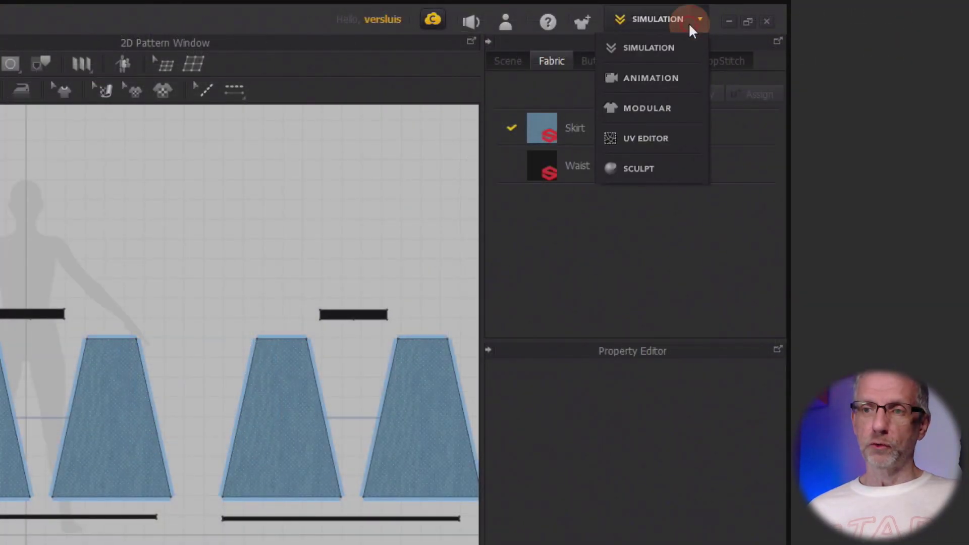
left_click(665, 139)
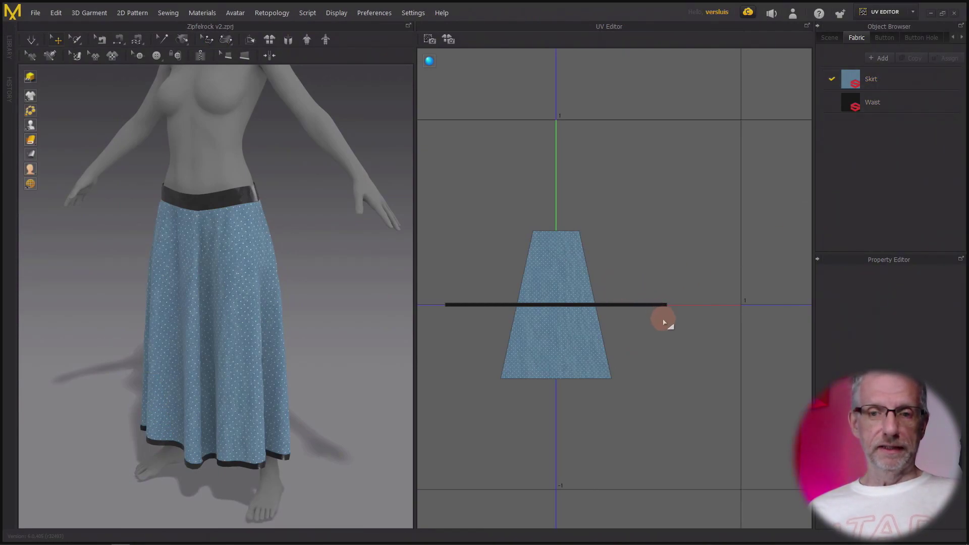
scroll(656, 331, "down", 2)
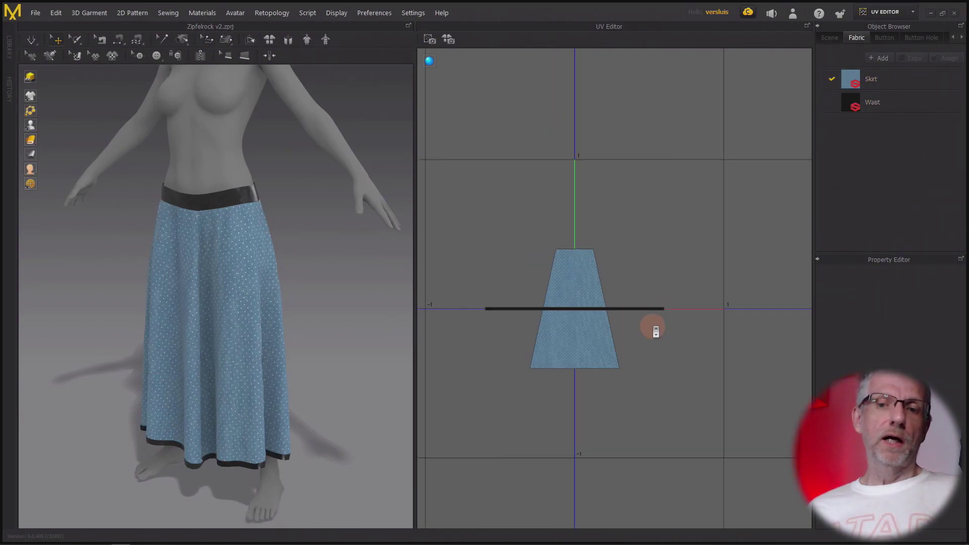
scroll(656, 330, "down", 2)
middle_click_drag(643, 335, 590, 344)
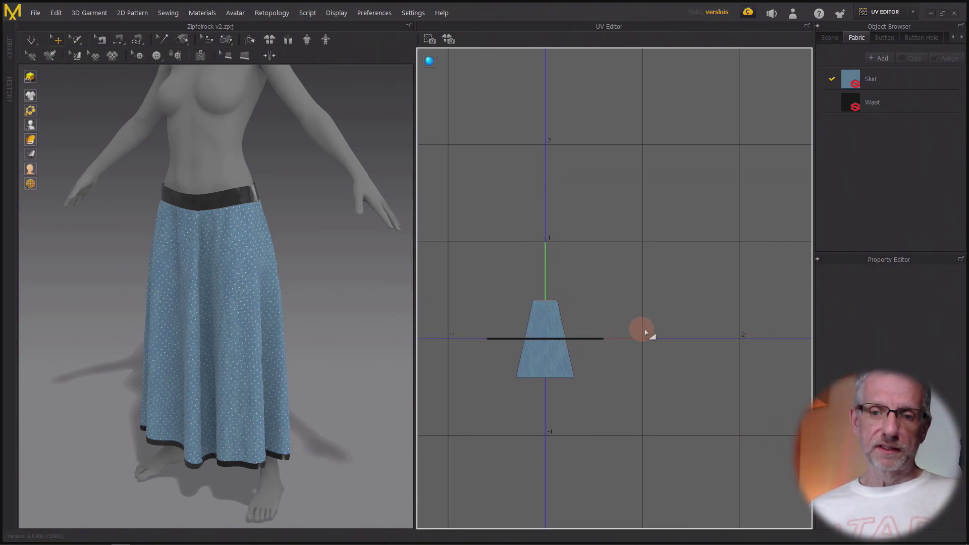
scroll(621, 293, "up", 3)
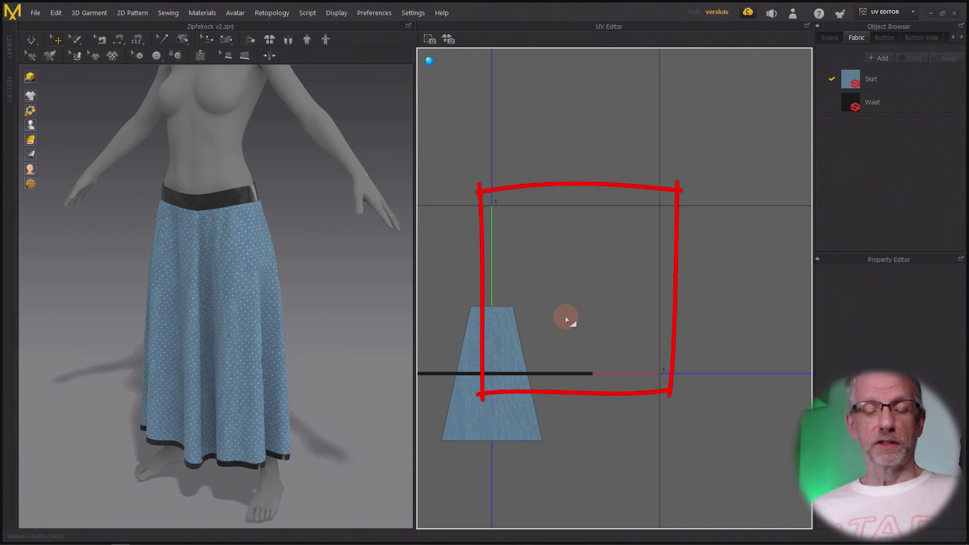
scroll(566, 319, "down", 3)
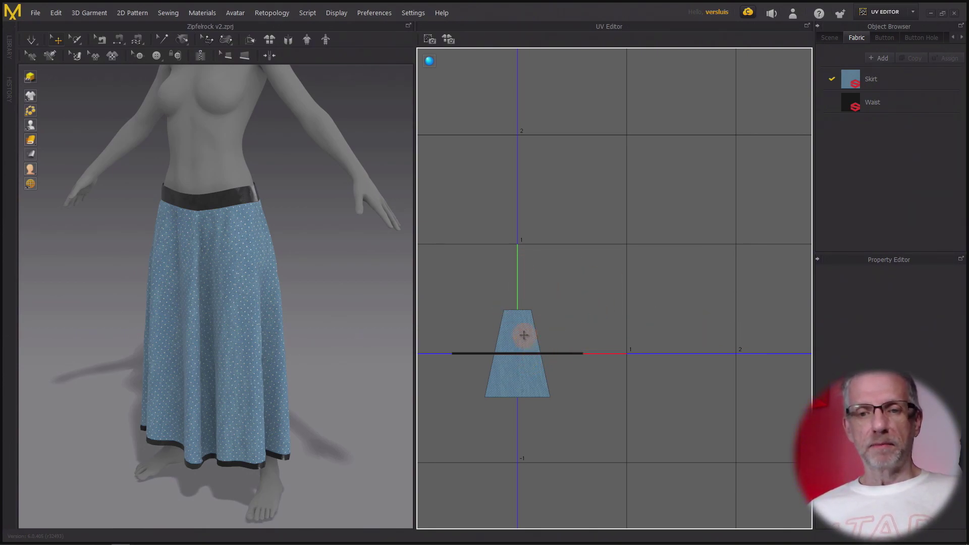
scroll(542, 347, "up", 6)
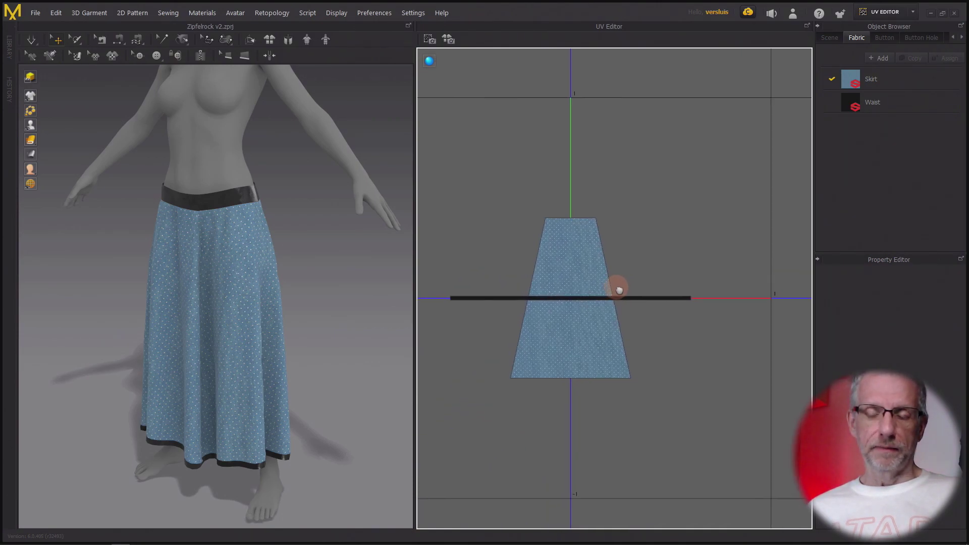
scroll(584, 271, "down", 3)
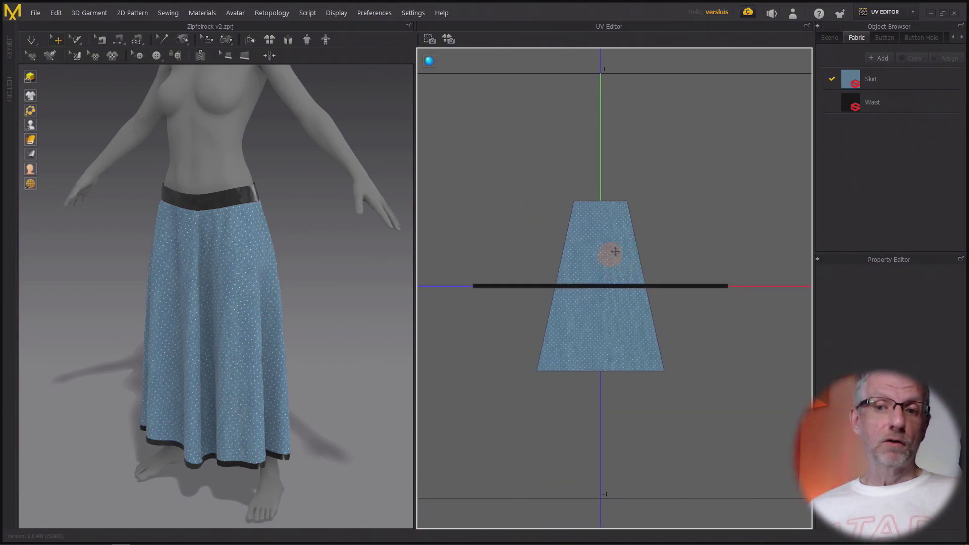
Check the full set of 2D pattern pieces in Simulation mode and return to the UV Editor.
left_click(910, 15)
left_click(899, 32)
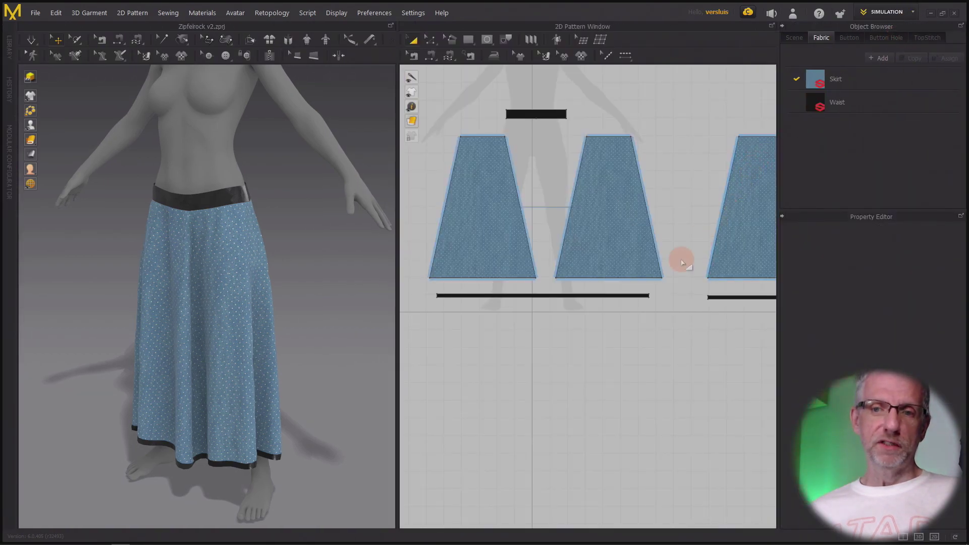
scroll(682, 262, "down", 4)
right_click_drag(631, 291, 610, 293)
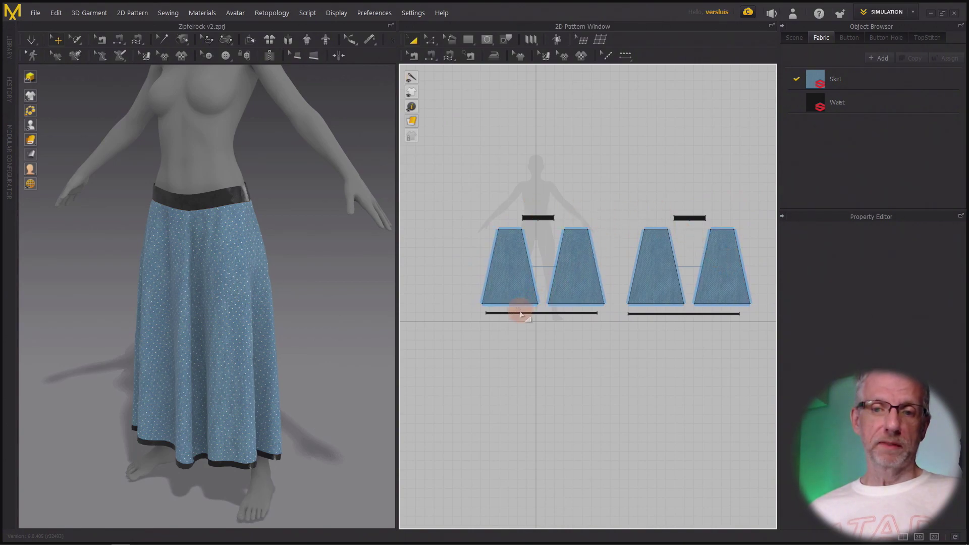
left_click(900, 14)
left_click(881, 87)
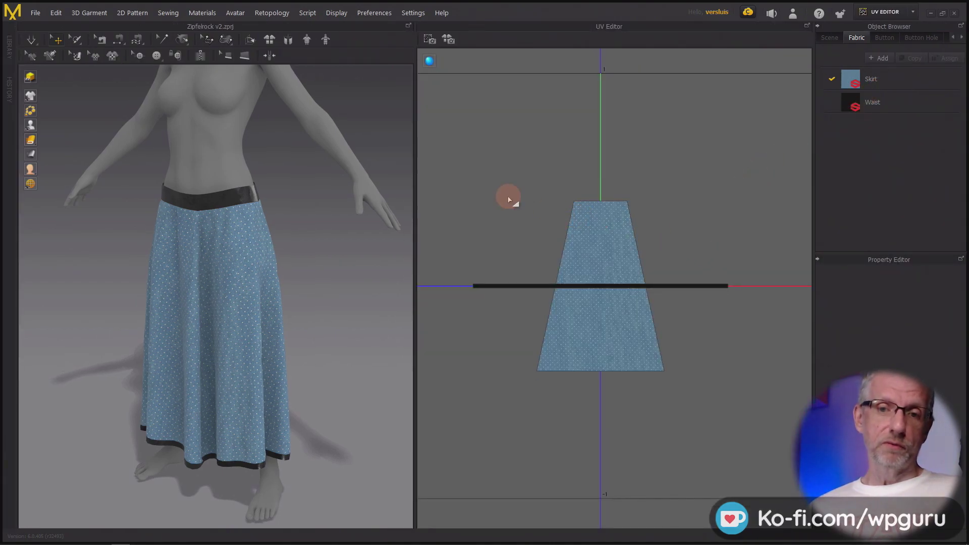
Fit the UVs of all the stacked garment pieces to 0-1 using Length (Absolute), and deselect them.
left_click(460, 169)
left_click_drag(707, 362, 755, 398)
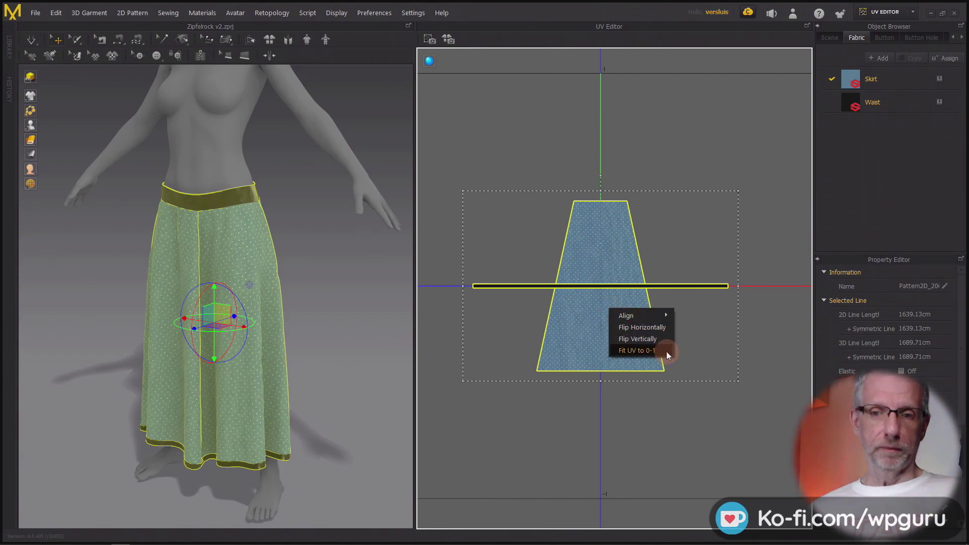
left_click(666, 351)
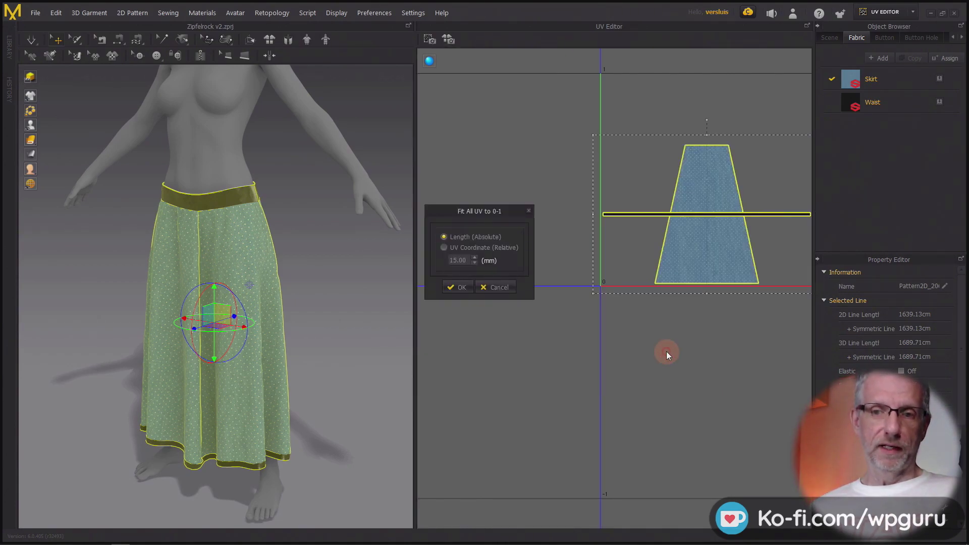
left_click(452, 287)
scroll(515, 320, "down", 1)
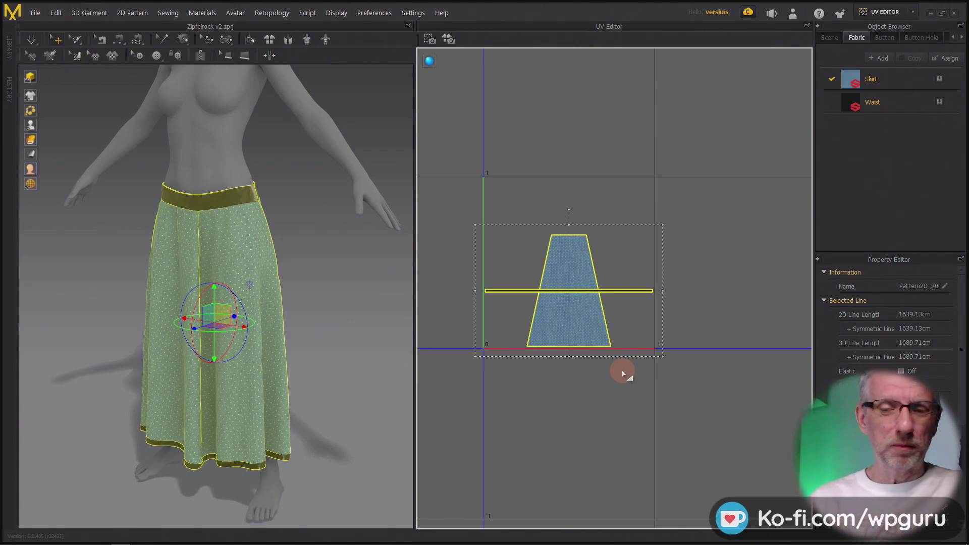
left_click(615, 403)
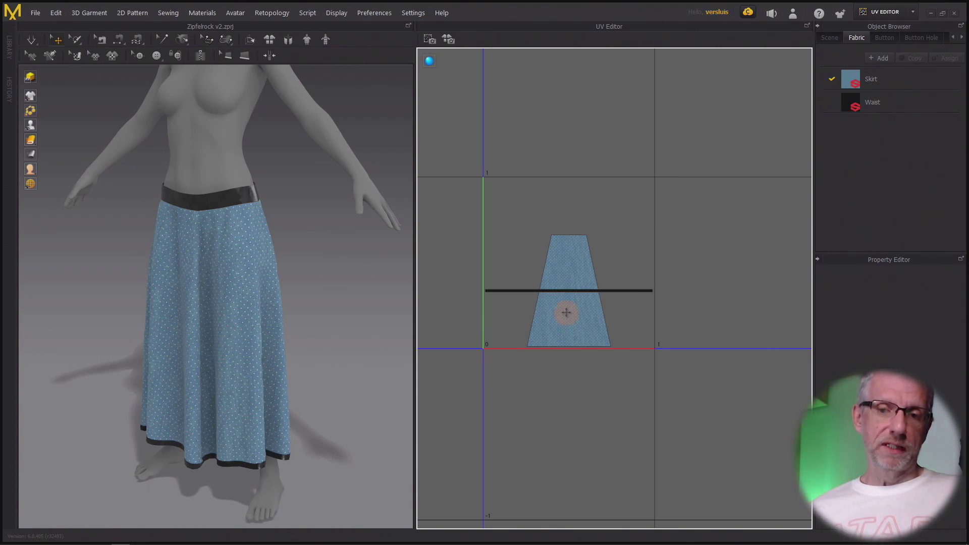
Pull the stacked skirt panels apart in UV space so that none of the four overlap.
left_click_drag(570, 319, 671, 320)
left_click_drag(584, 325, 573, 190)
left_click_drag(582, 319, 687, 186)
Move the two long hem strips below the UV tile and separate the two short waistband pieces from each other.
left_click_drag(610, 289, 605, 385)
left_click(608, 289)
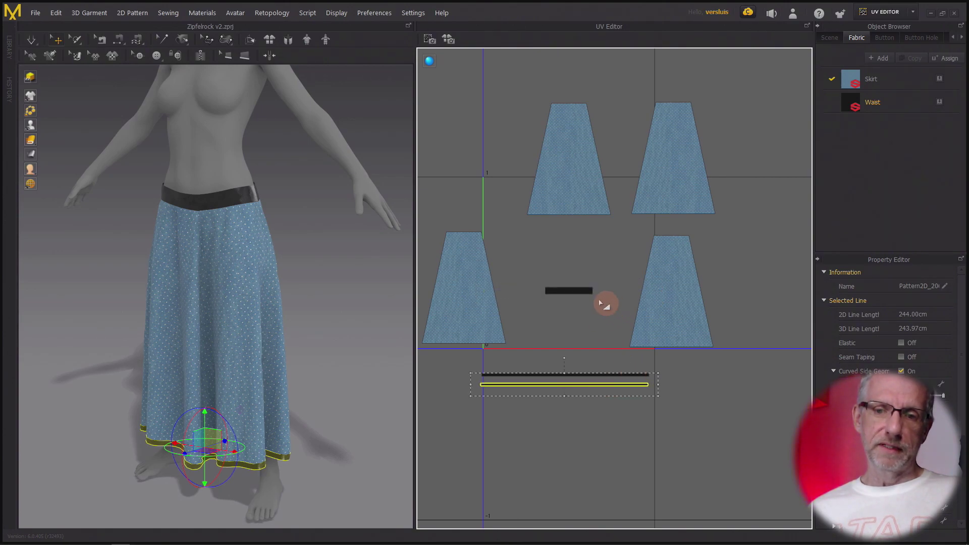
mouse_move(588, 290)
left_mouse_down()
mouse_move(583, 313)
mouse_move(583, 300)
left_mouse_up()
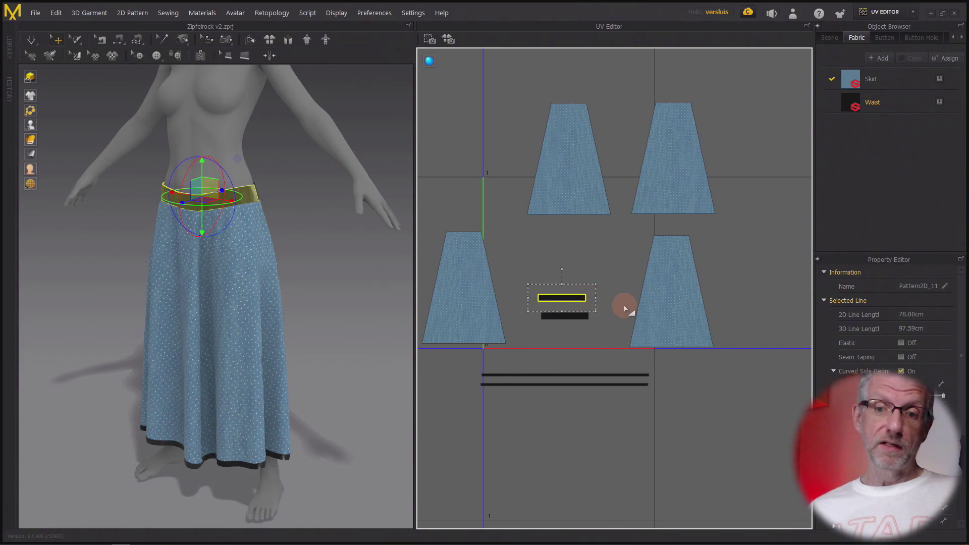
Select all the separated UV pieces and fit them together into the 0-1 tile using Length (Absolute).
scroll(626, 310, "down", 2)
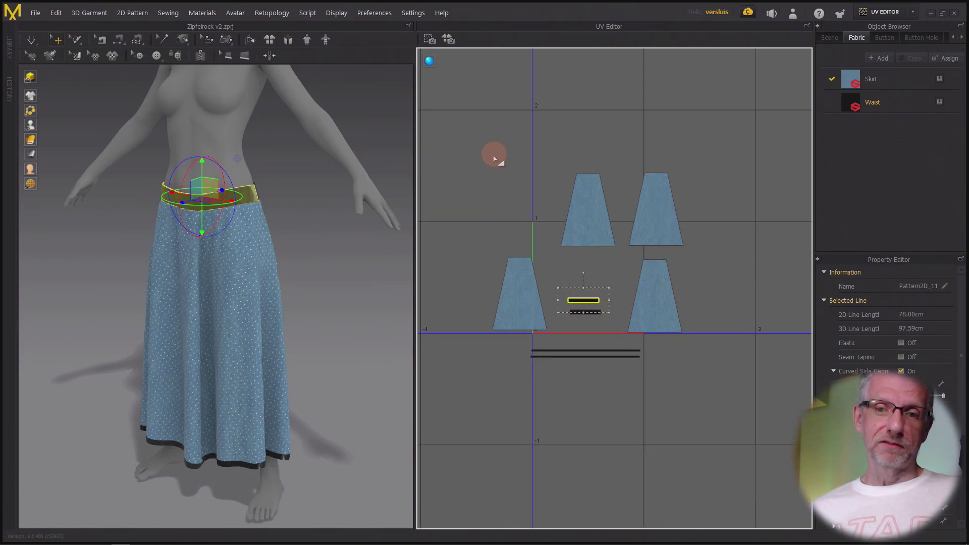
left_click_drag(492, 153, 705, 389)
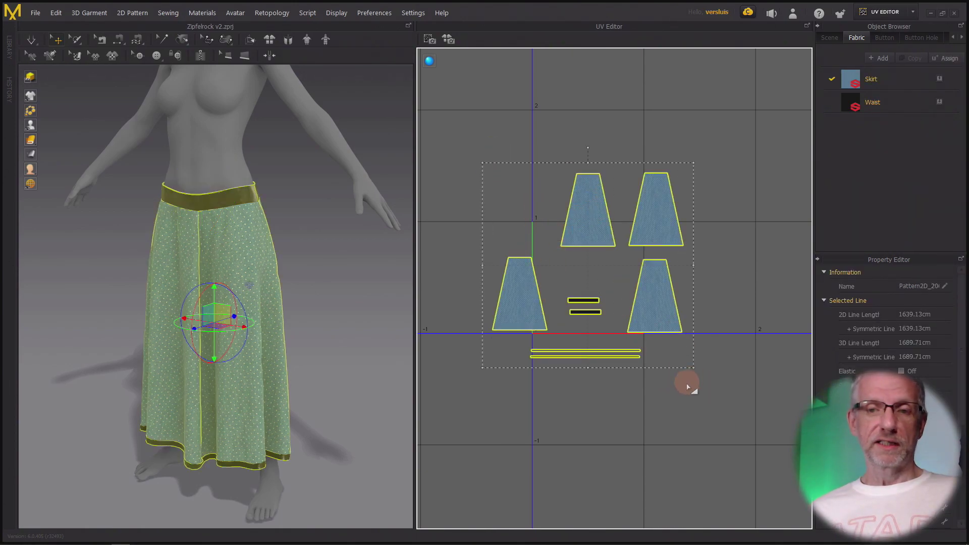
right_click(654, 315)
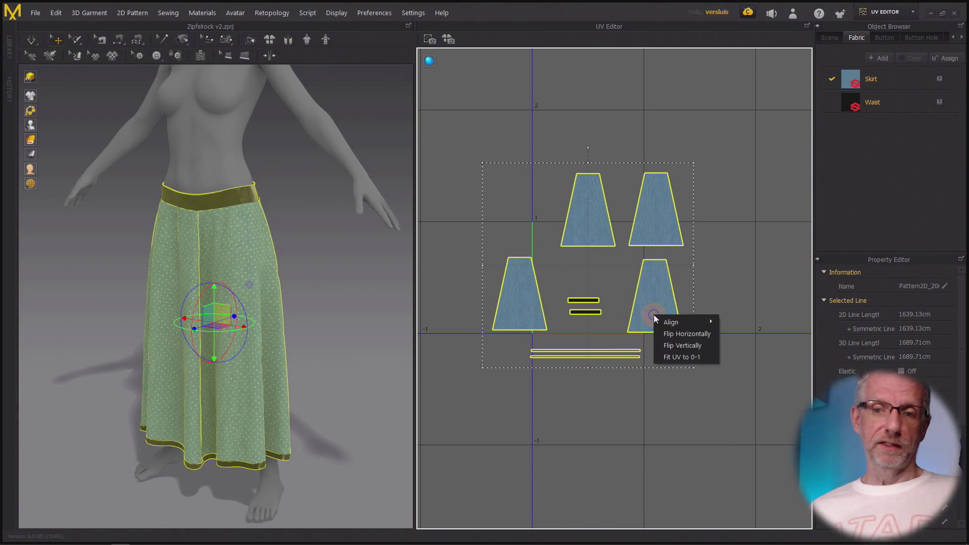
left_click(702, 358)
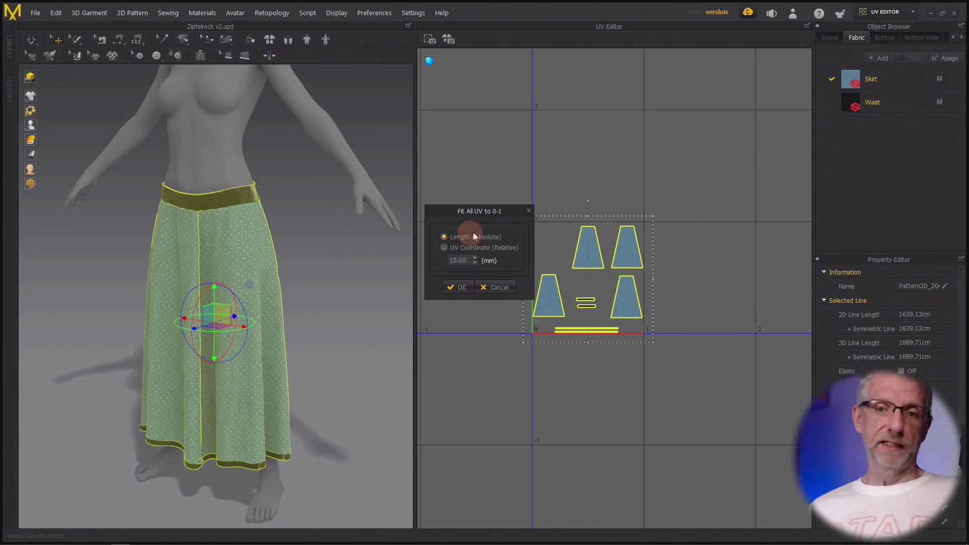
left_click(463, 288)
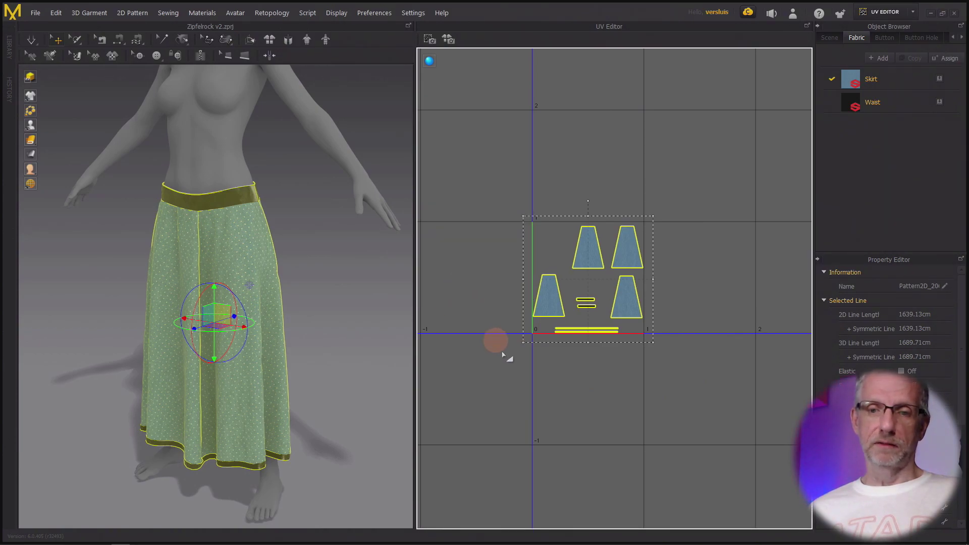
scroll(509, 373, "down", 2)
scroll(510, 374, "up", 4)
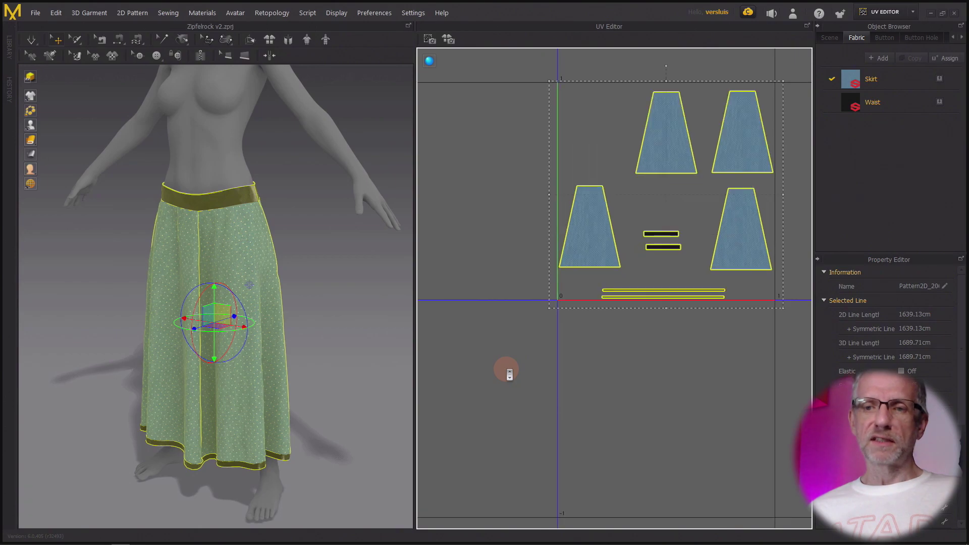
middle_click_drag(556, 368, 499, 467)
scroll(525, 396, "up", 2)
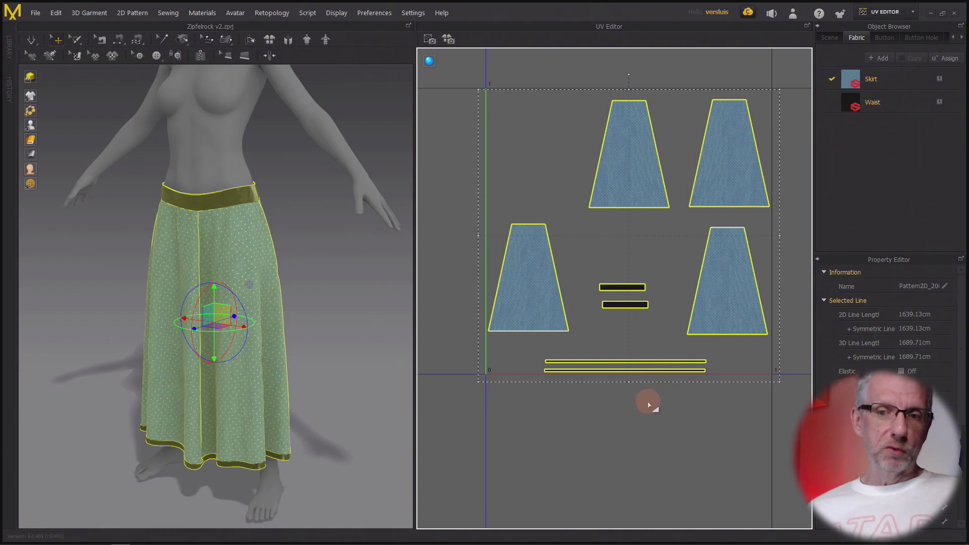
Move both waistband pieces into the tile's upper-left corner and place the lower-left skirt panel directly beneath the upper-left panel.
left_click(588, 265)
left_click_drag(648, 322, 547, 159)
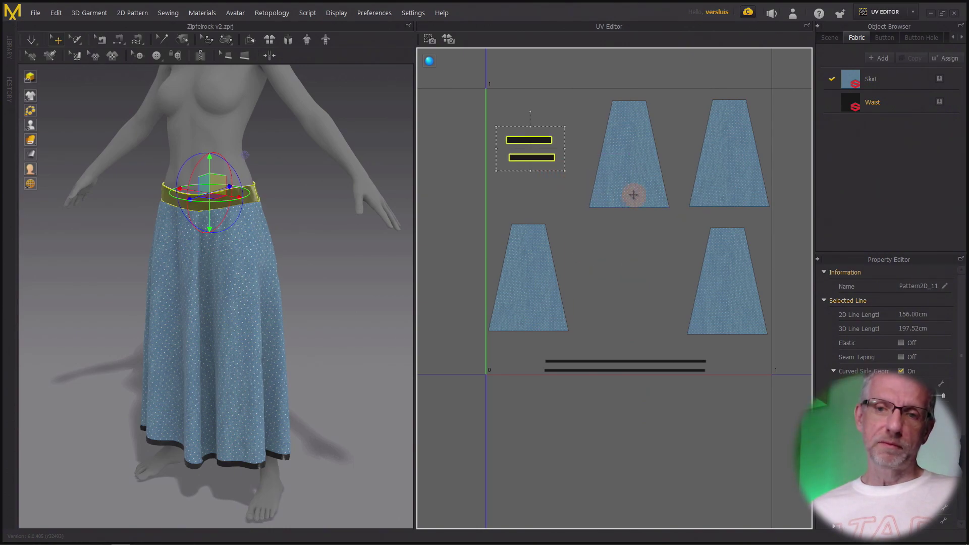
left_click(633, 195)
left_click_drag(549, 265, 647, 262)
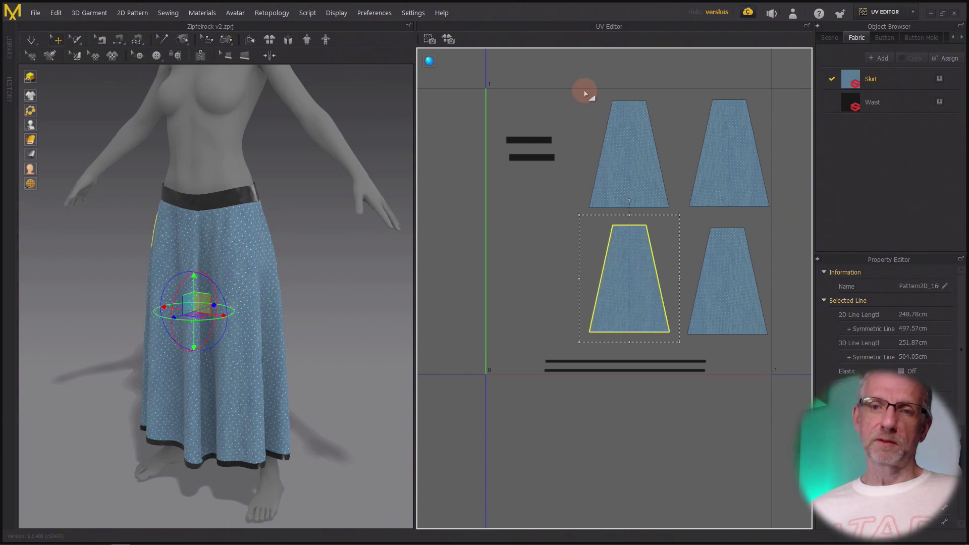
Select the four skirt panels and scale them up together to fill more of the UV tile.
left_click_drag(586, 93, 694, 265)
left_click_drag(796, 356, 793, 346)
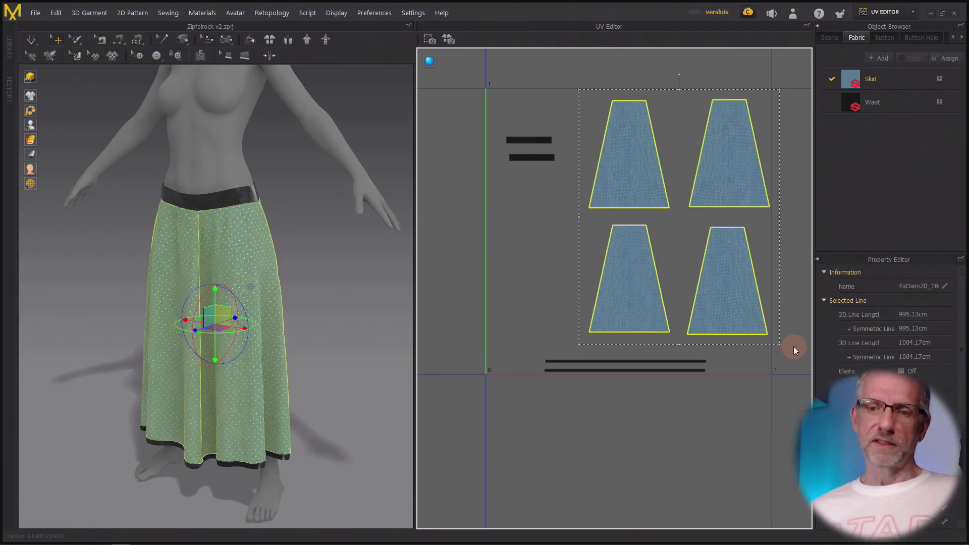
Move the two long hem strips off the skirt panels, stacking them one above the other to the left of the lower panels.
left_click_drag(585, 349, 530, 368)
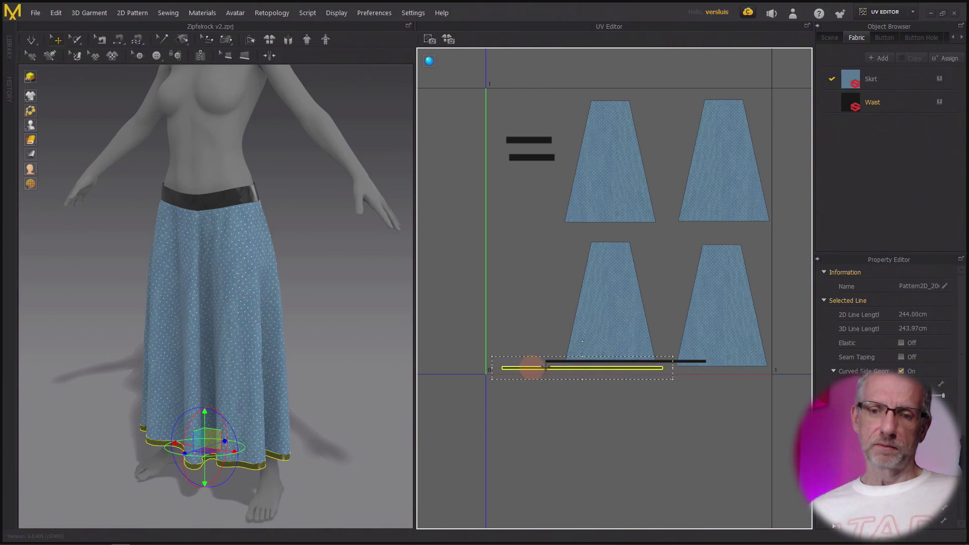
left_click(686, 403)
left_click_drag(675, 359, 625, 324)
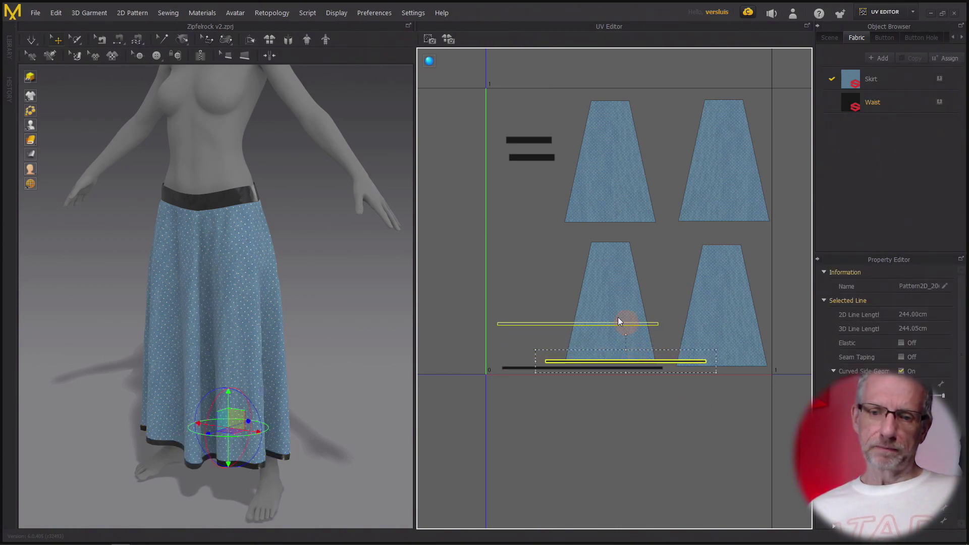
left_click_drag(508, 282, 507, 282)
scroll(507, 282, "down", 3)
left_click_drag(534, 339, 456, 294)
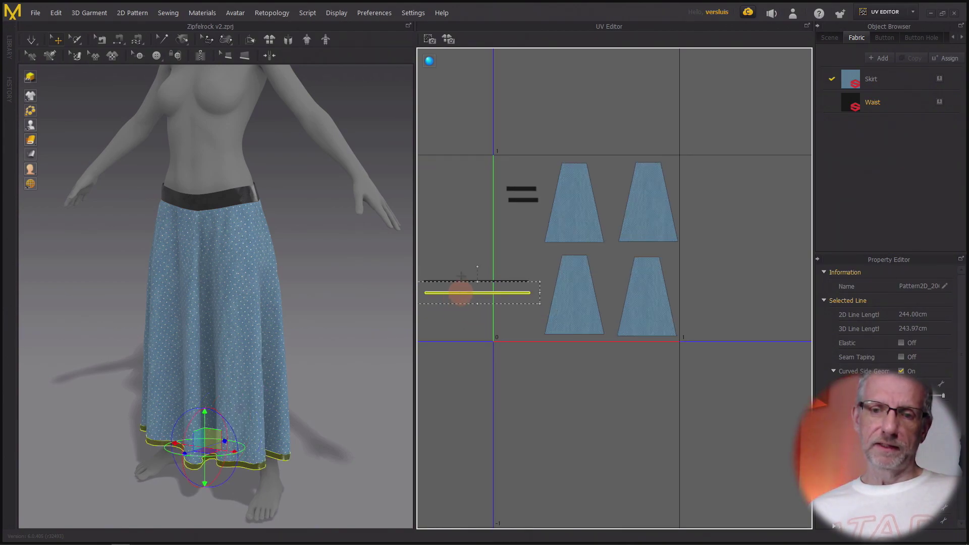
Rotate the two hem strips to vertical and place them inside the UV tile beneath the waistband pieces.
middle_click_drag(433, 249, 509, 258)
left_click(588, 311)
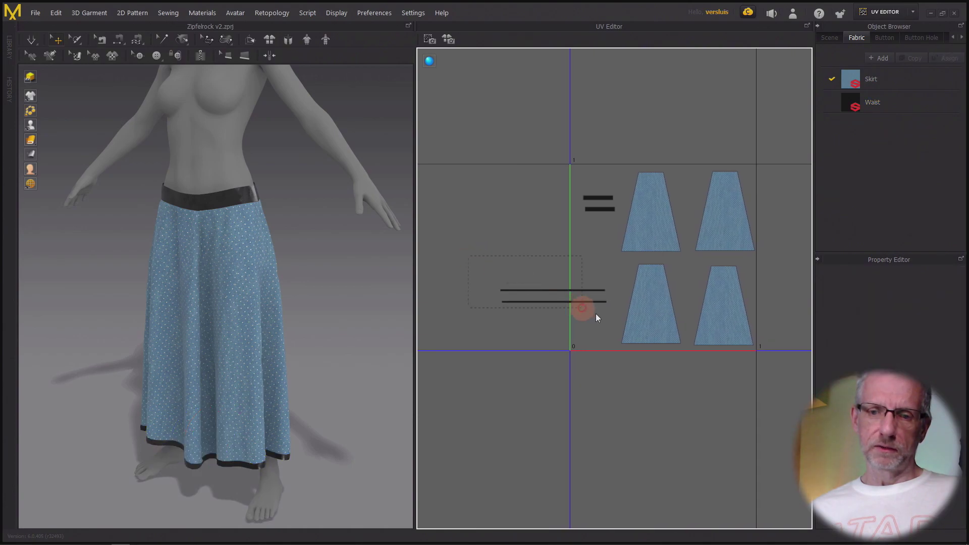
left_click_drag(628, 329, 567, 270)
left_click_drag(553, 265, 461, 290)
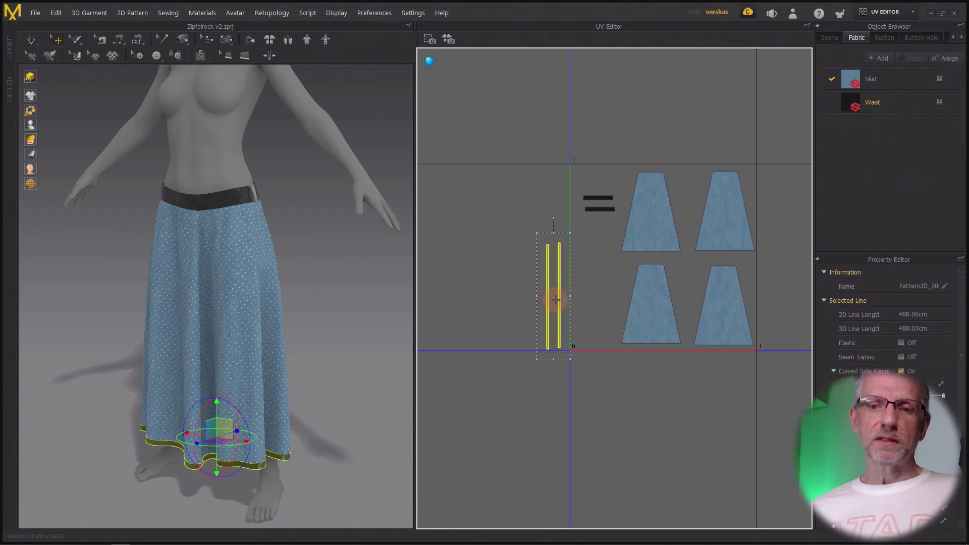
left_click_drag(560, 298, 597, 292)
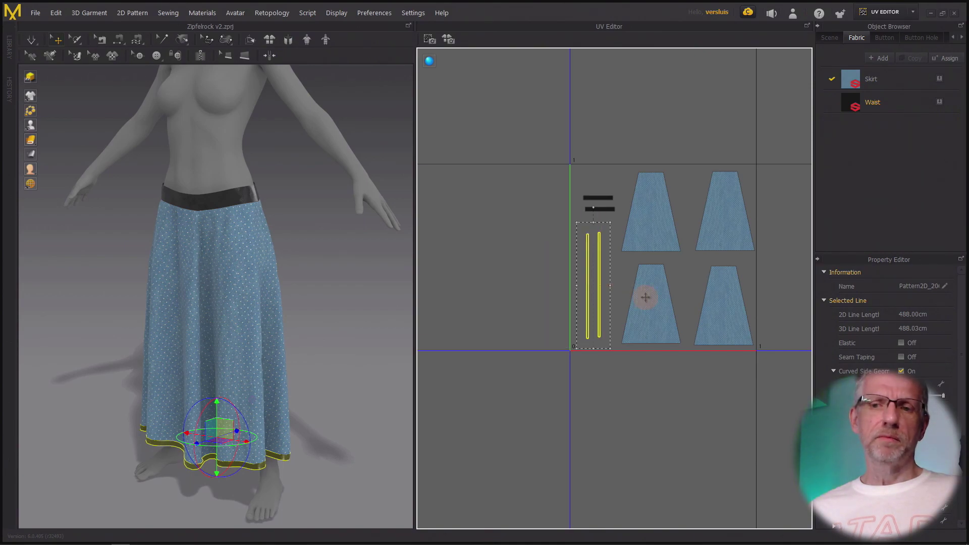
scroll(606, 308, "up", 3)
left_click(656, 429)
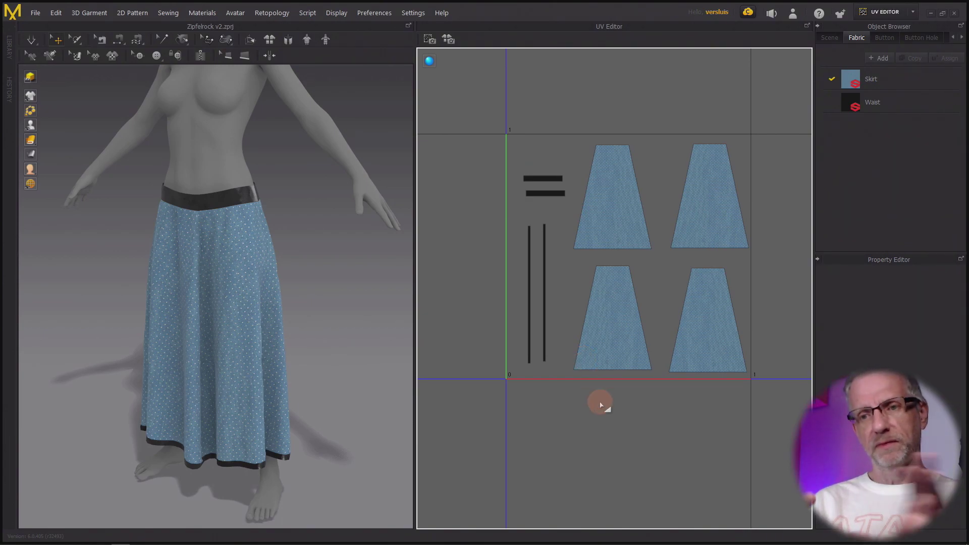
Move the two right-hand skirt panels slightly inward, away from the right edge of the UV tile.
left_click_drag(691, 216, 701, 231)
left_click_drag(727, 328, 721, 329)
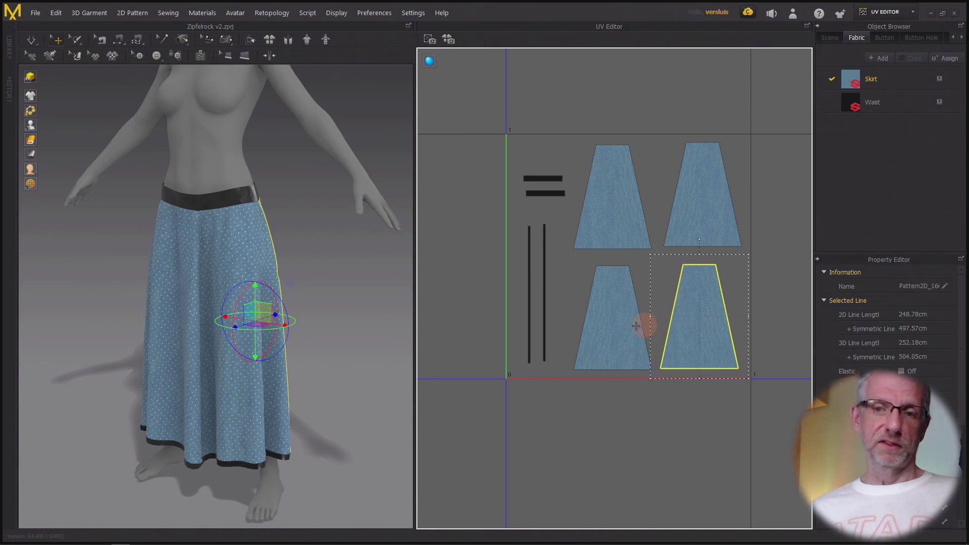
left_click(650, 410)
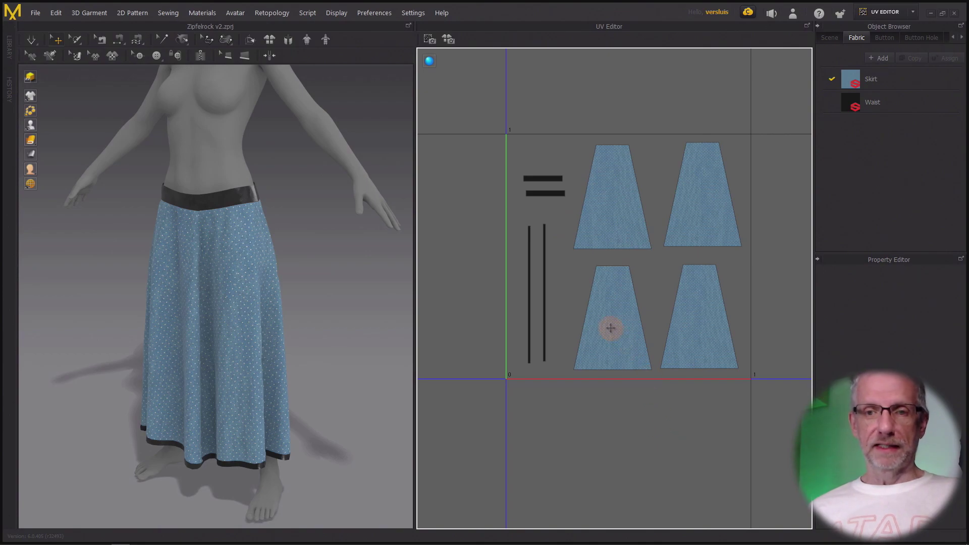
Begin baking the textures and create a Skirt Maps folder on the Desktop while choosing the saving path.
left_click(448, 41)
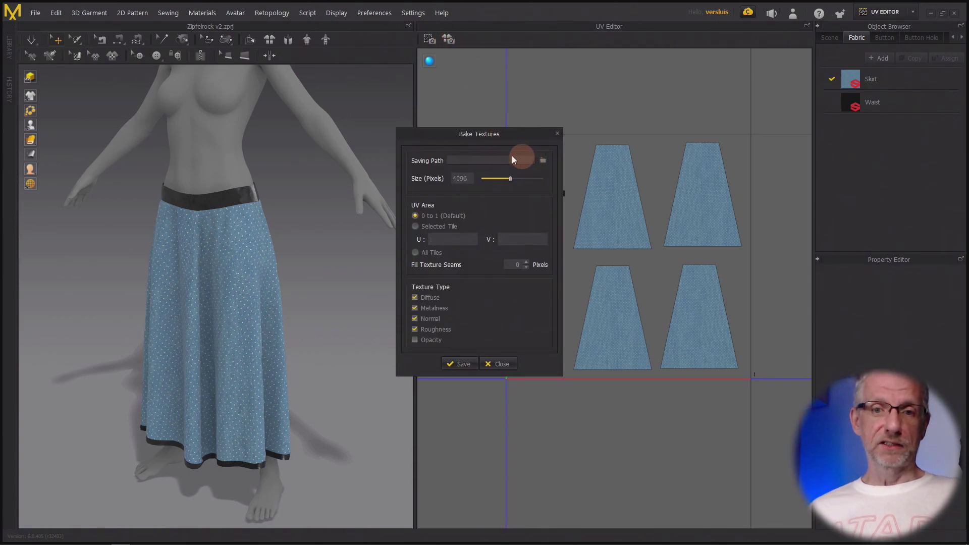
left_click(544, 160)
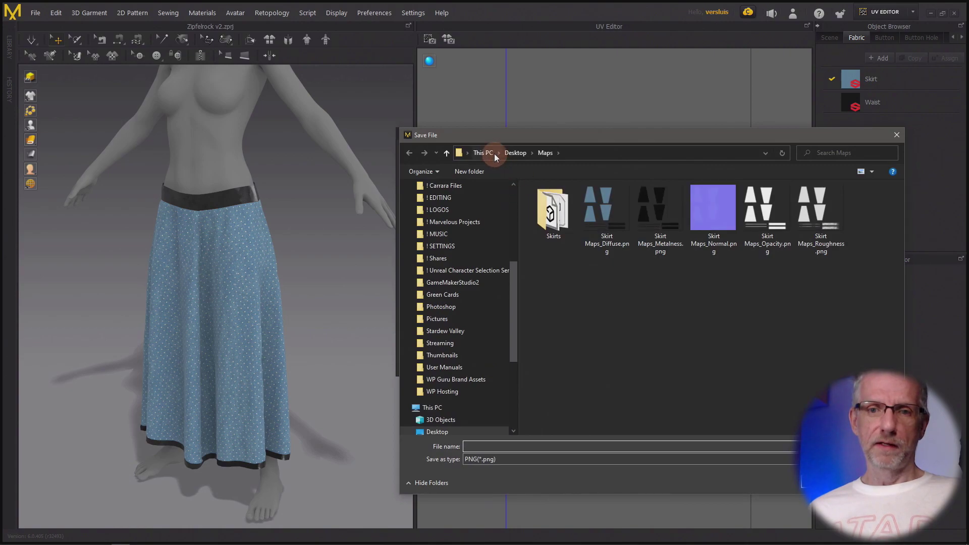
left_click(446, 153)
right_click(650, 332)
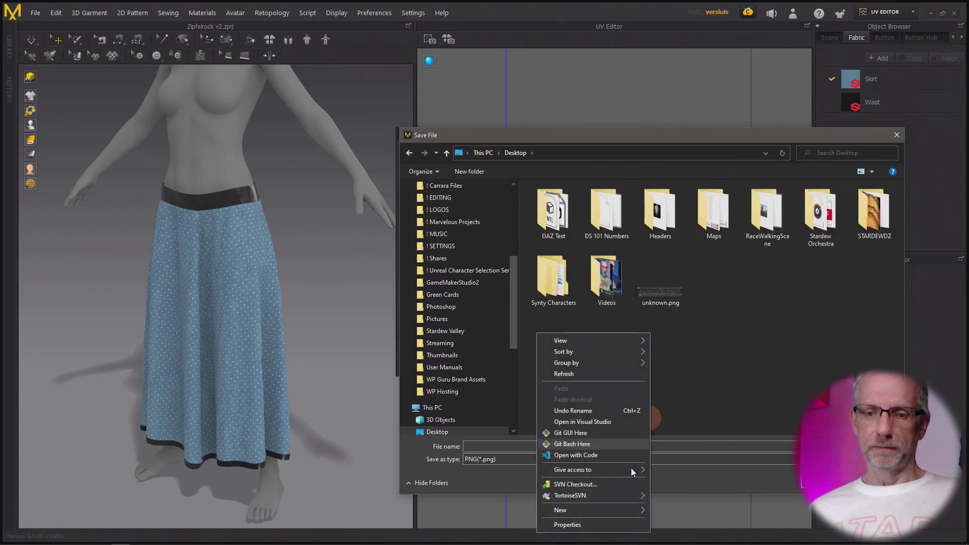
mouse_move(629, 508)
left_click(677, 463)
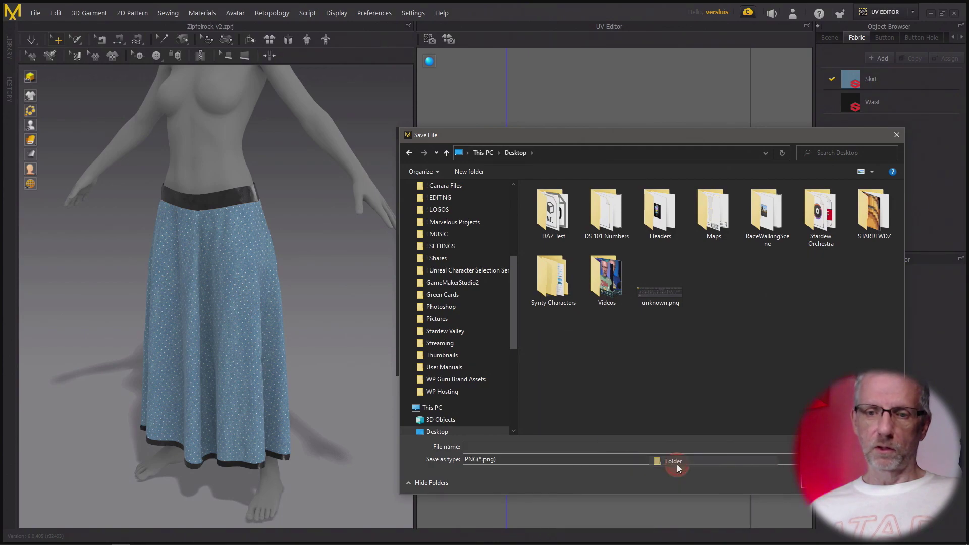
type("Skirt Maps")
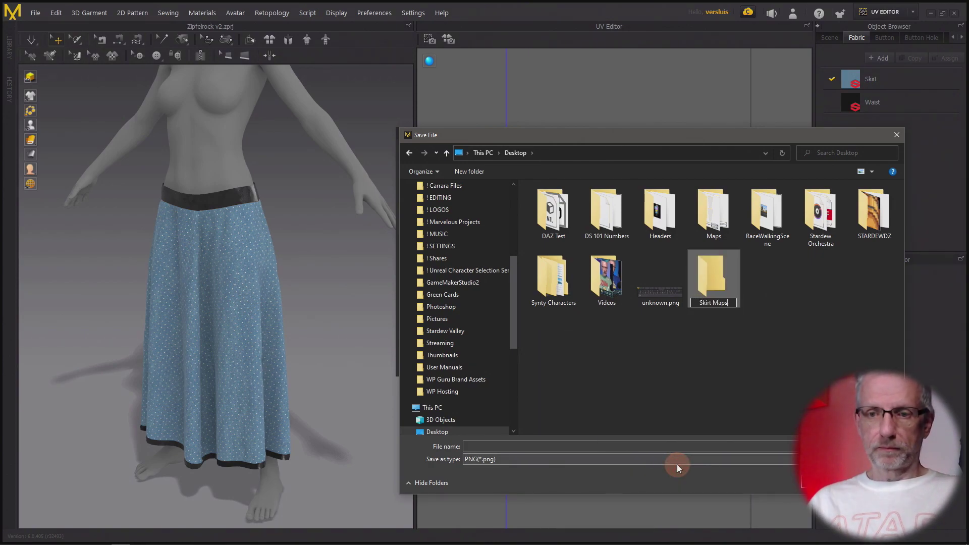
key("Return")
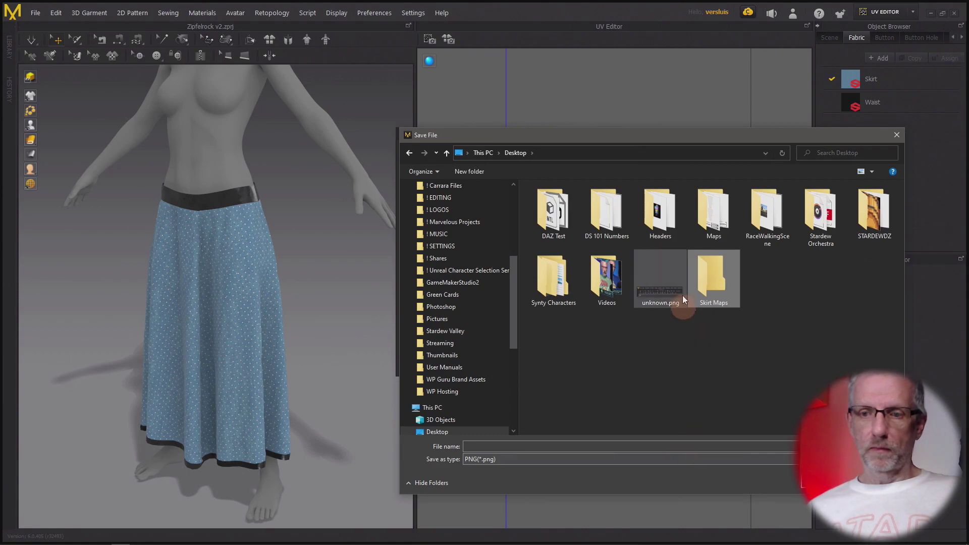
Set the bake's saving path to a PNG named Maps inside the Skirt Maps folder.
double_click(713, 273)
left_click(680, 447)
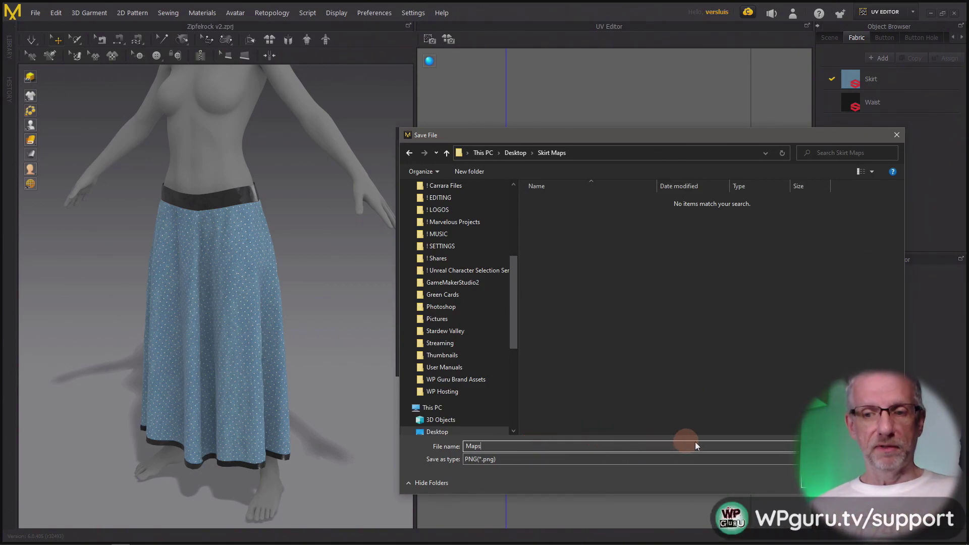
key("Return")
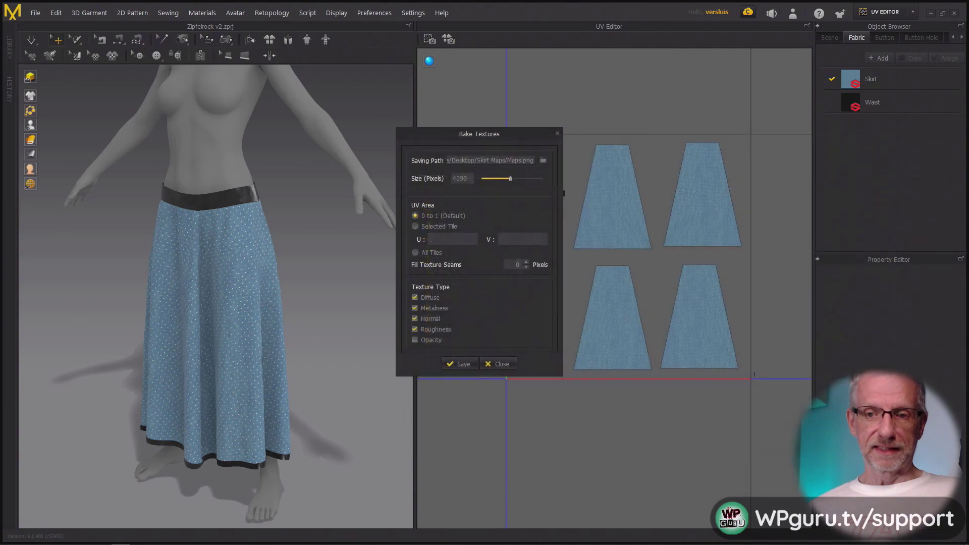
Bake the diffuse, metalness, normal and roughness maps at 4096 pixels for the 0 to 1 UV area and close the bake settings.
left_click(486, 142)
left_click_drag(494, 134, 774, 66)
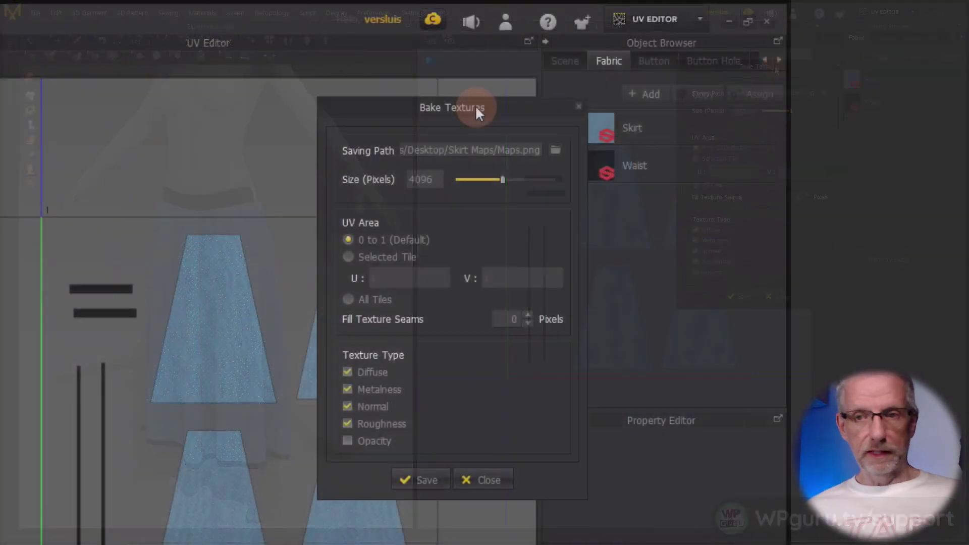
left_click_drag(476, 107, 511, 88)
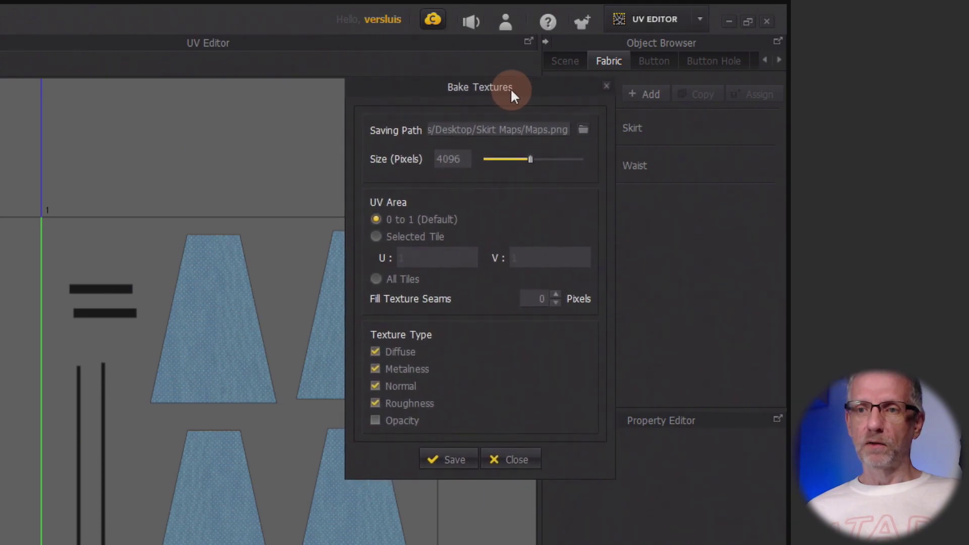
left_click(455, 158)
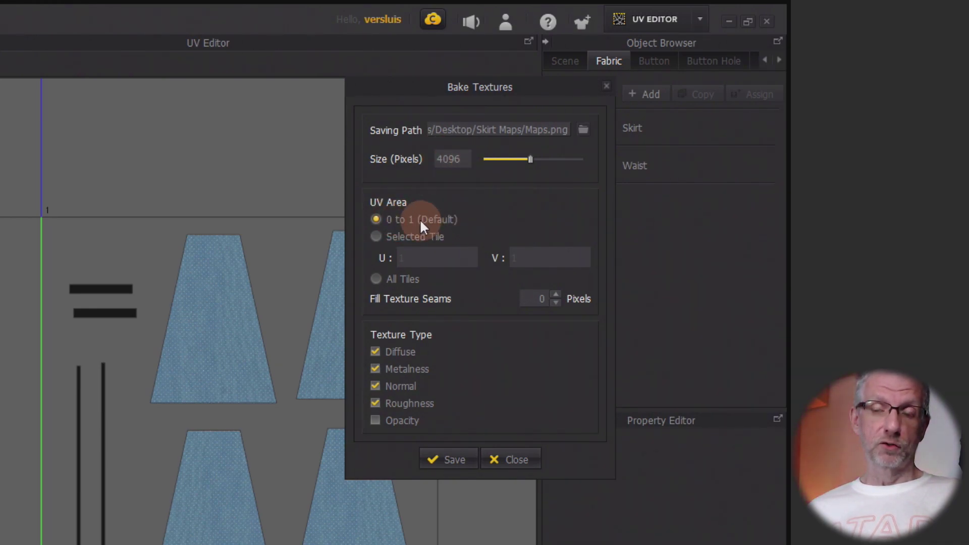
left_click(407, 280)
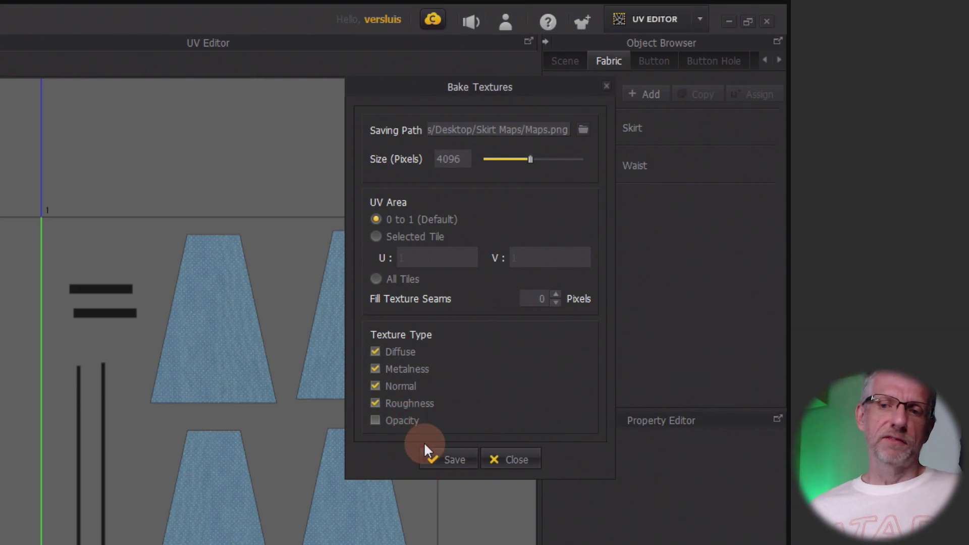
left_click(454, 460)
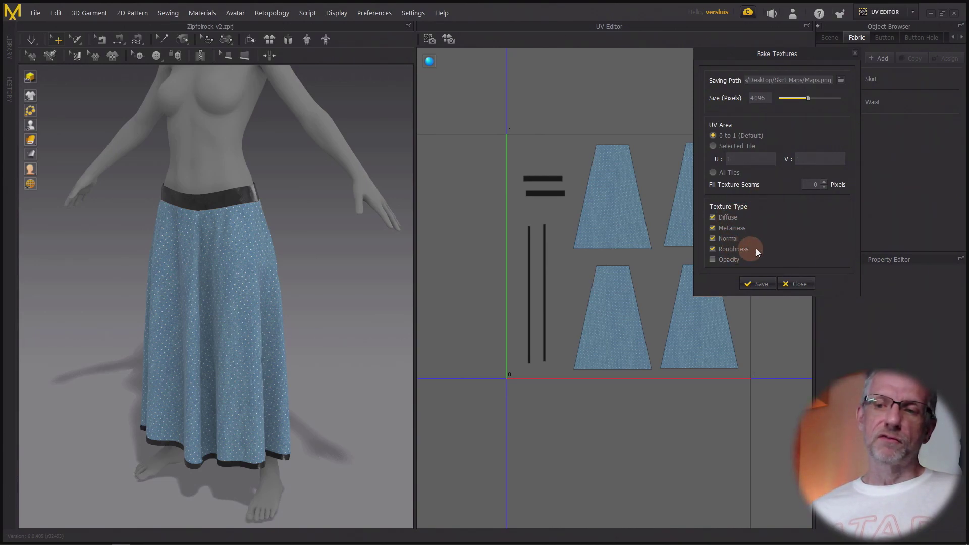
left_click(801, 284)
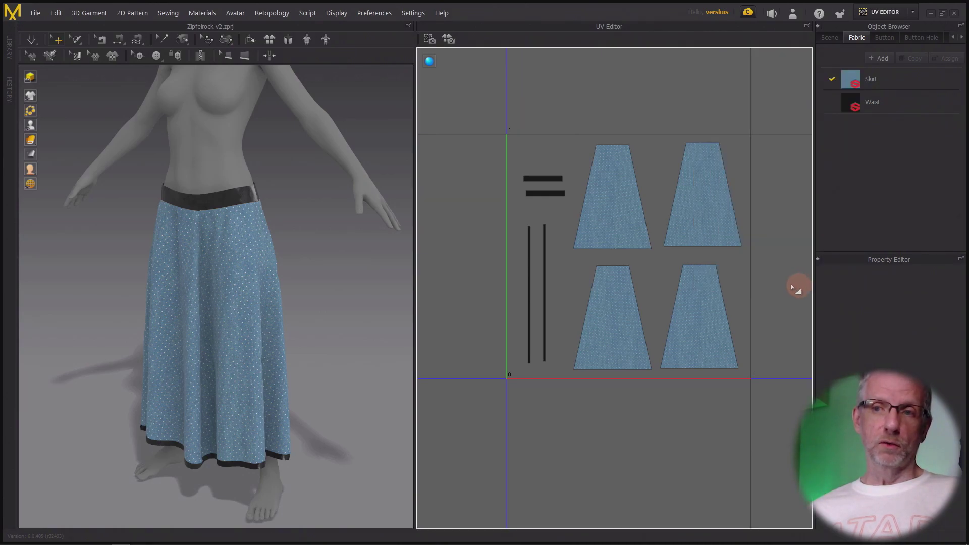
Switch to the Simulation workspace and select all the skirt, waistband and hem patterns.
left_click(908, 11)
left_click(879, 29)
left_click(672, 195)
scroll(660, 195, "down", 5)
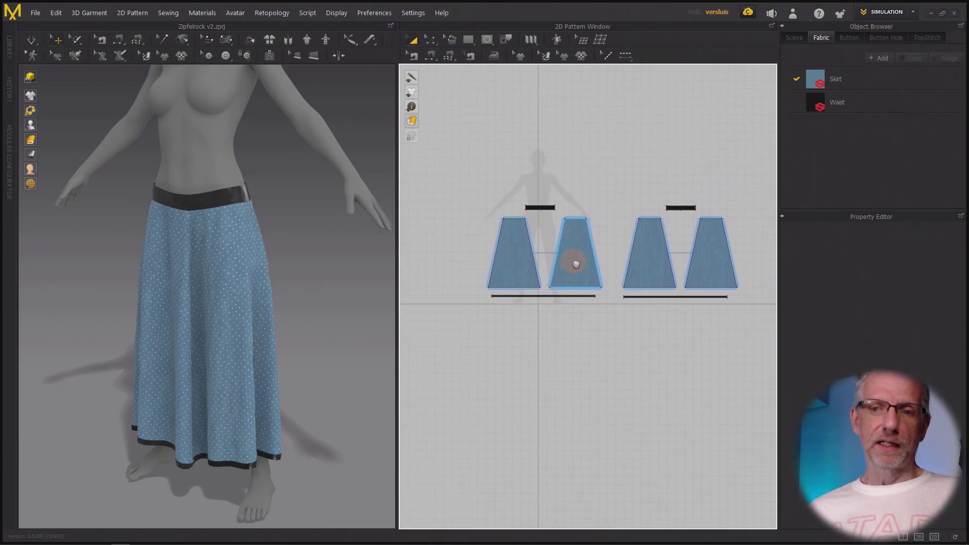
left_click_drag(463, 184, 734, 329)
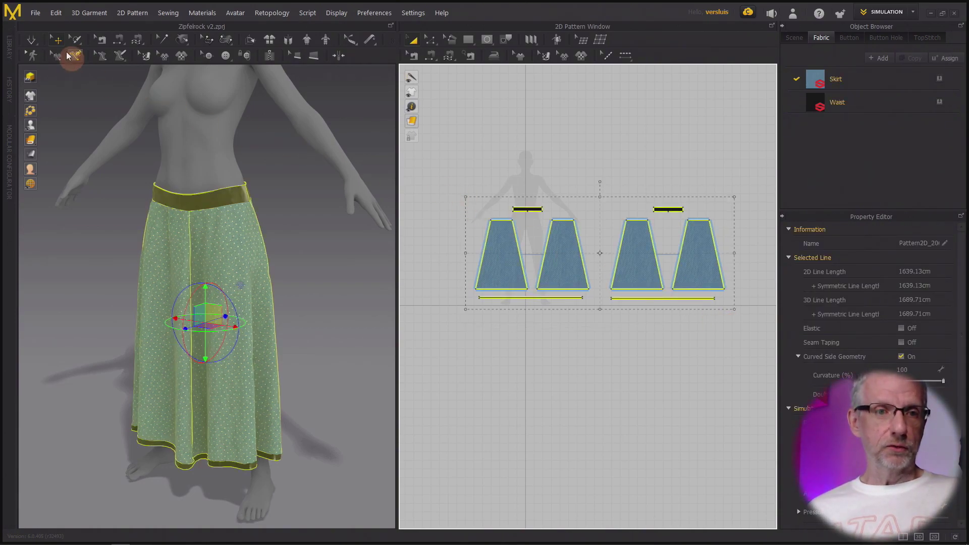
Start an OBJ (Selected) export and choose the Skirt Maps folder on the Desktop as its destination.
left_click(35, 12)
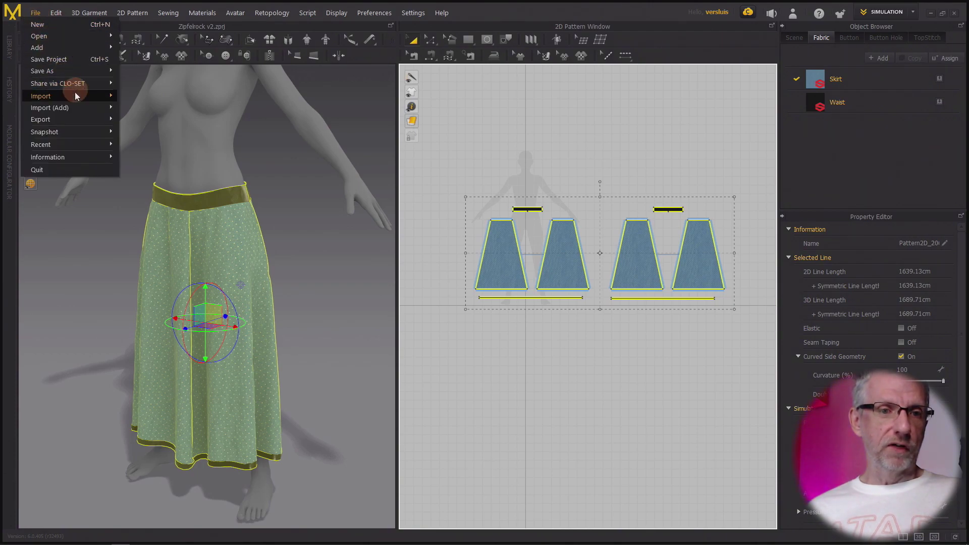
mouse_move(80, 116)
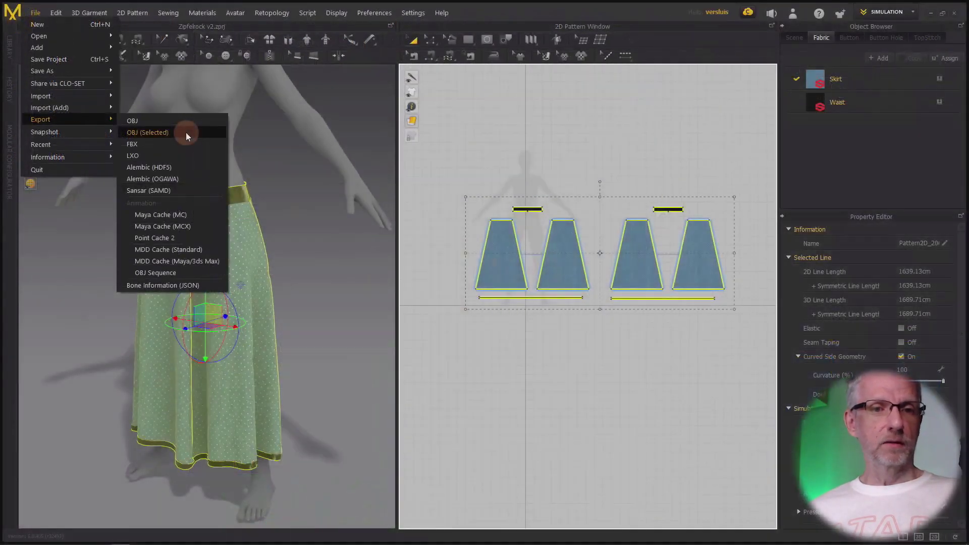
left_click(186, 132)
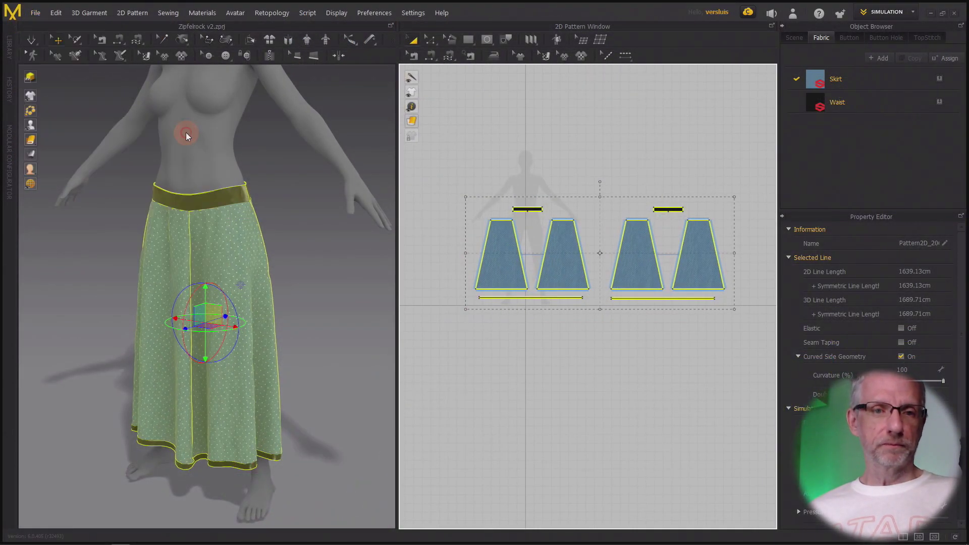
scroll(93, 99, "up", 5)
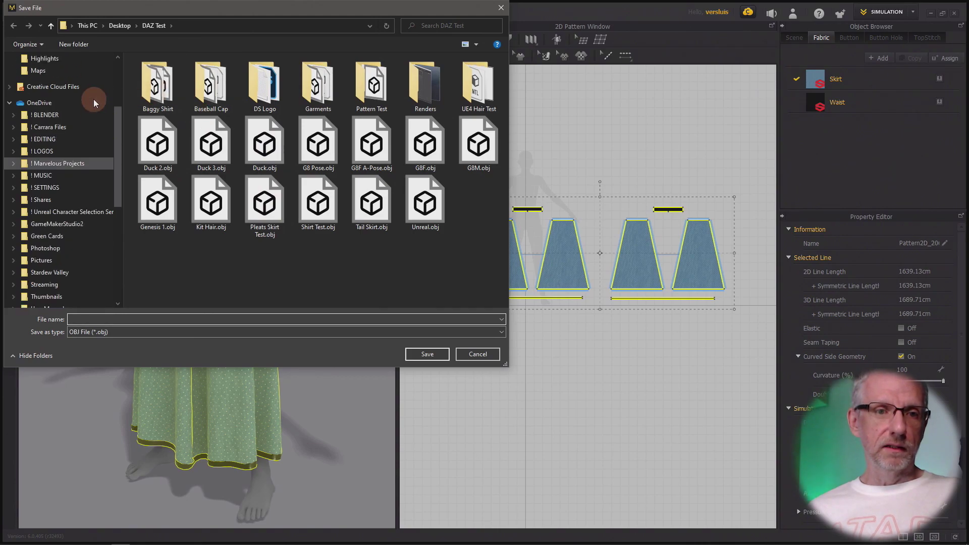
scroll(93, 99, "up", 1)
left_click(65, 91)
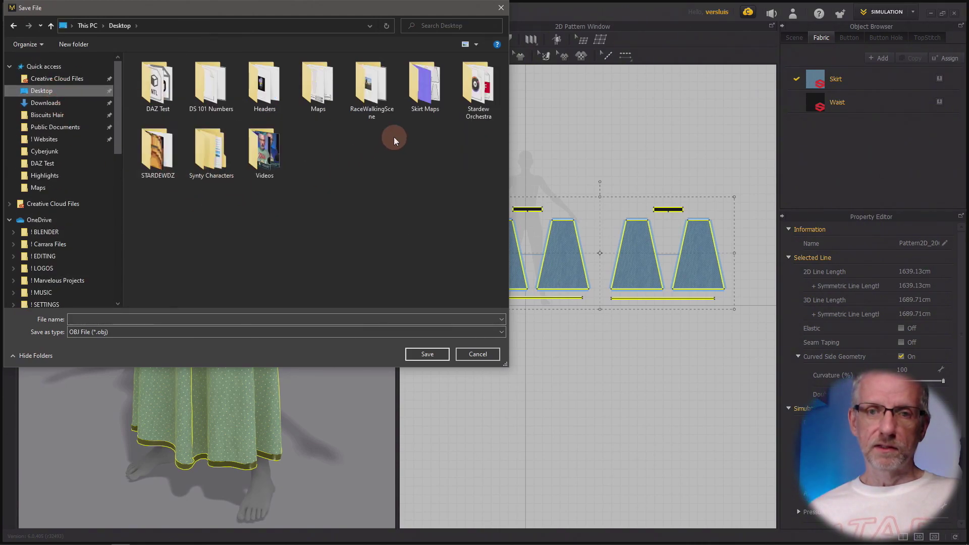
left_click(432, 97)
double_click(431, 97)
Enter a file name beginning with "The" for the OBJ and save it to reach the export options.
left_click(279, 319)
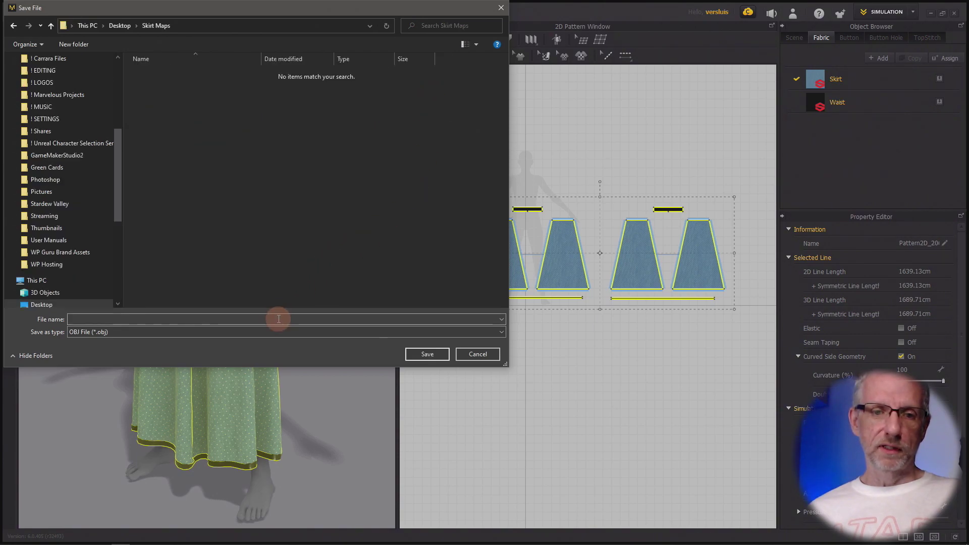
type("Sk")
key("BackSpace")
type("The")
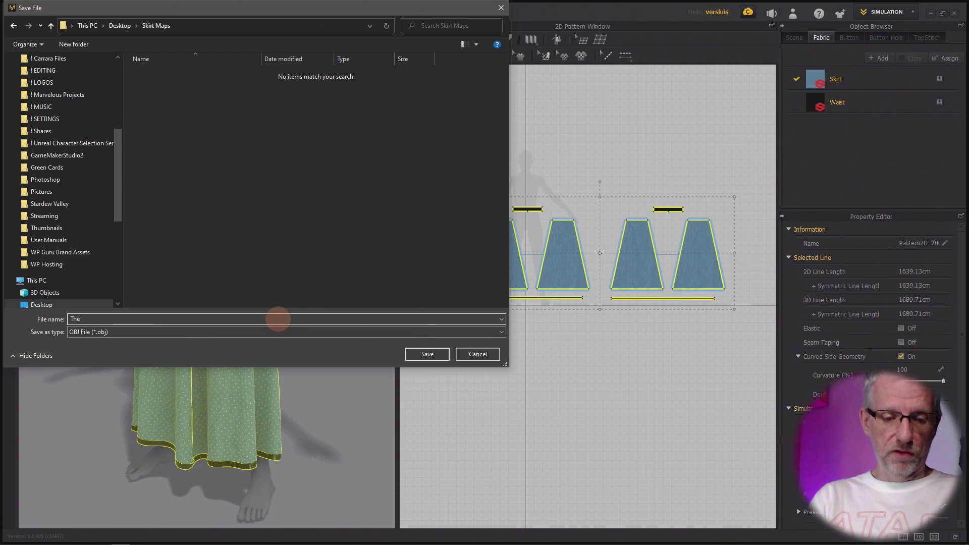
key("Return")
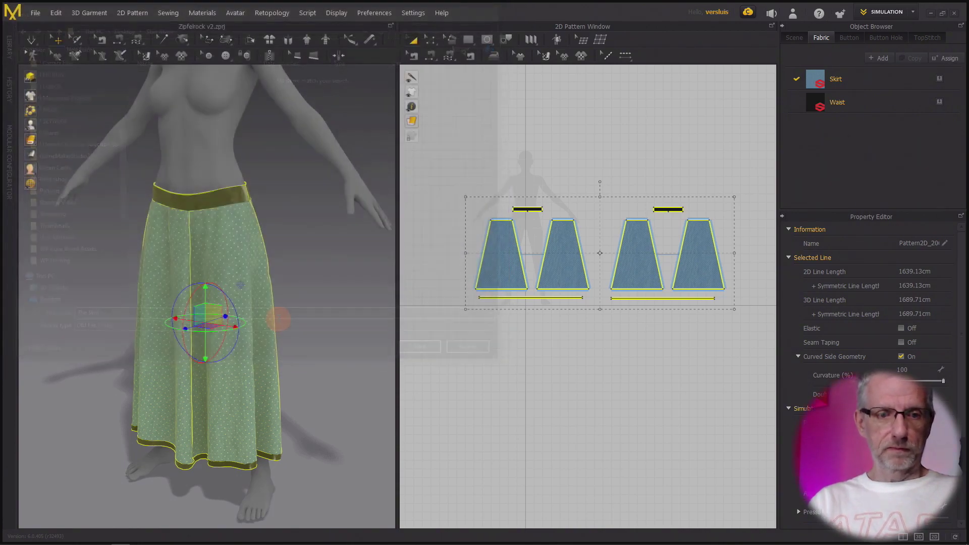
Check the included patterns in the OBJ export options and set the garment to Single Object, Weld and Thin.
left_click_drag(499, 95, 207, 24)
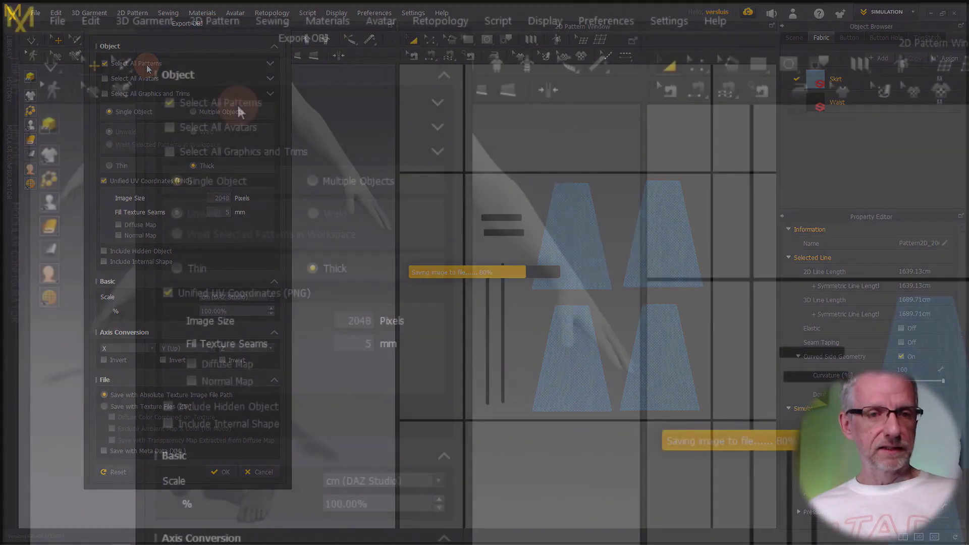
left_click(270, 63)
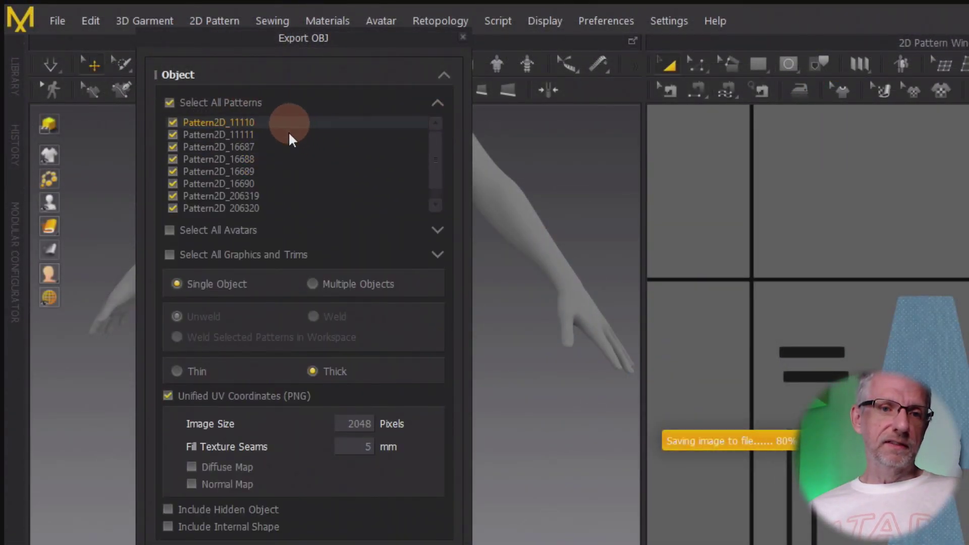
left_click(437, 103)
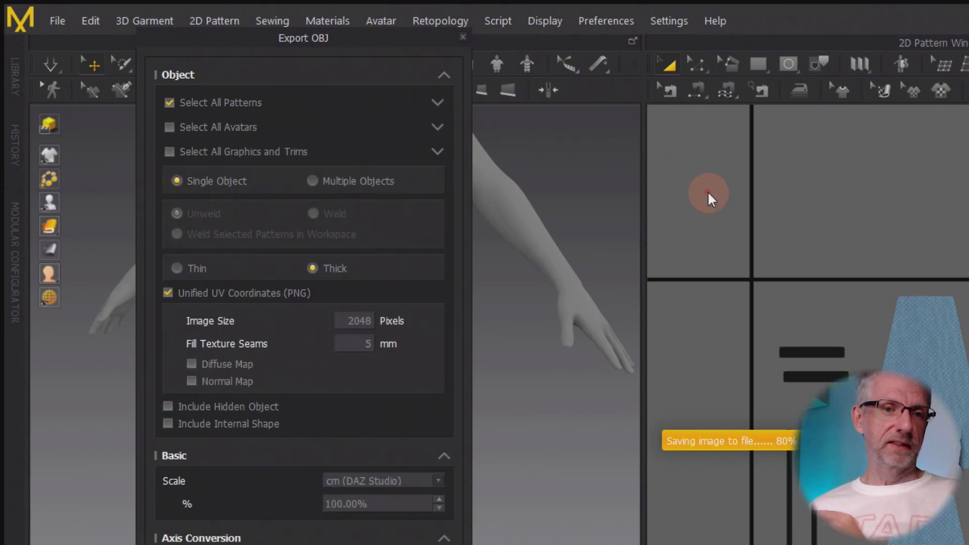
left_click(261, 191)
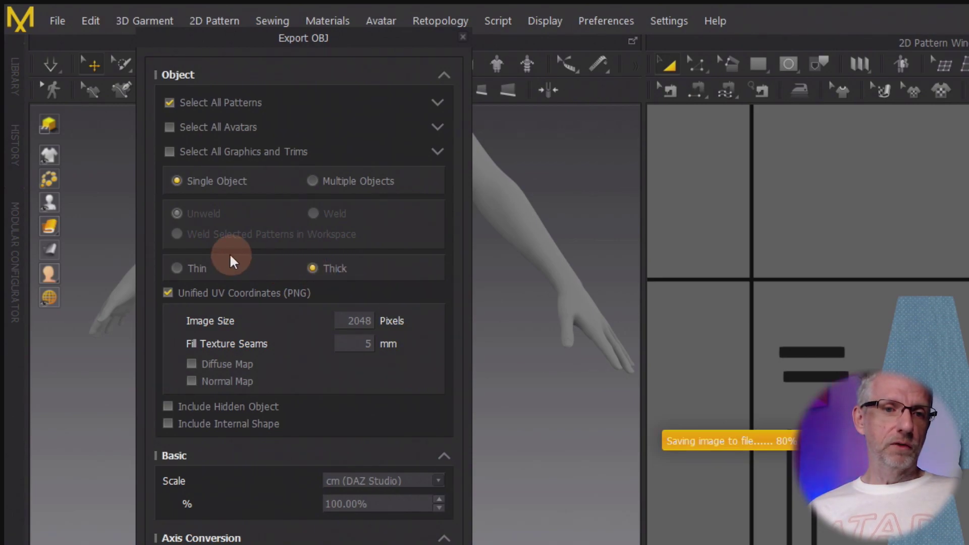
left_click(177, 268)
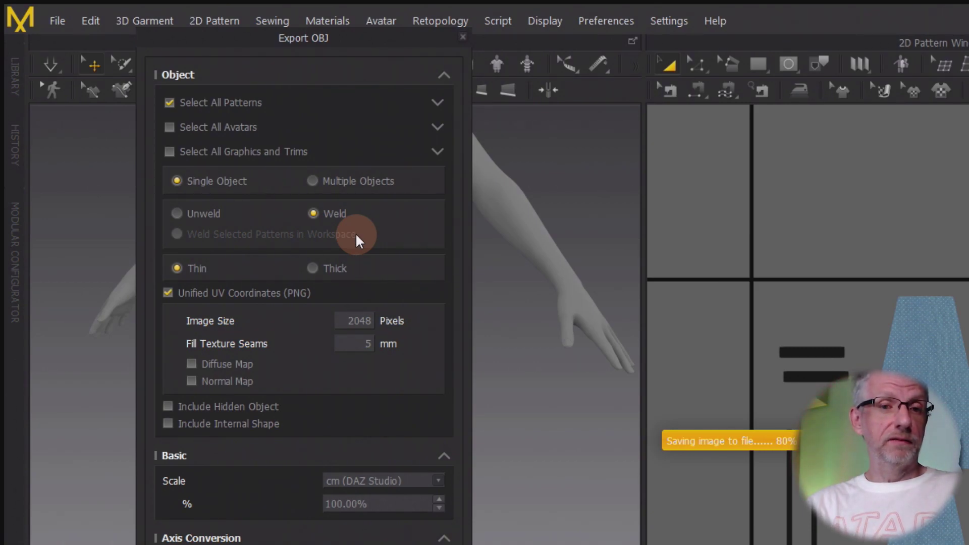
Compare the Unweld option, return the garment to Weld, and run the OBJ export.
left_click(216, 214)
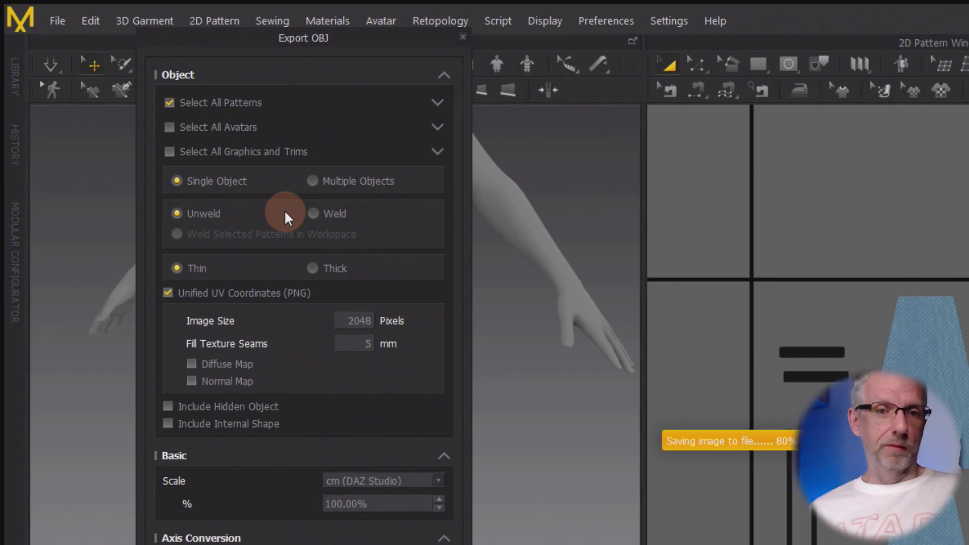
left_click(314, 214)
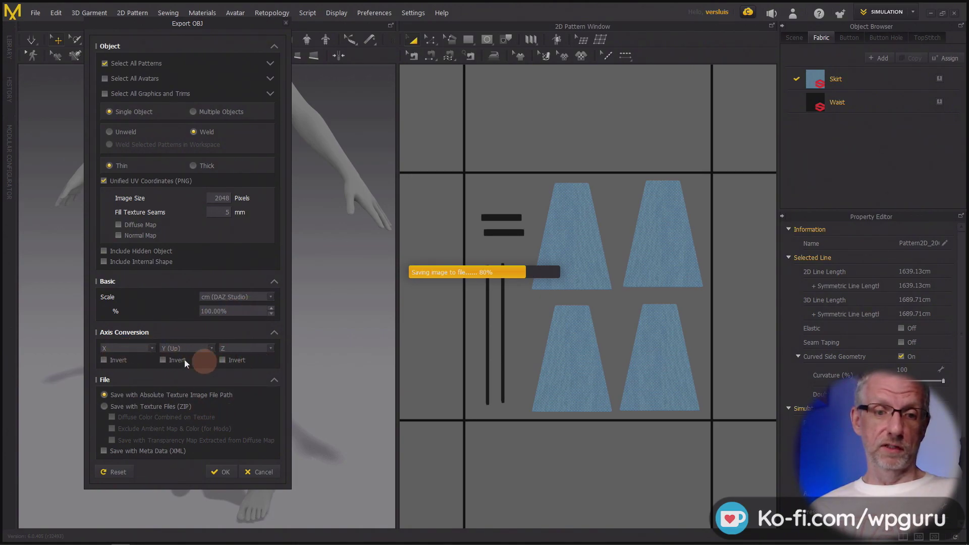
left_click(225, 472)
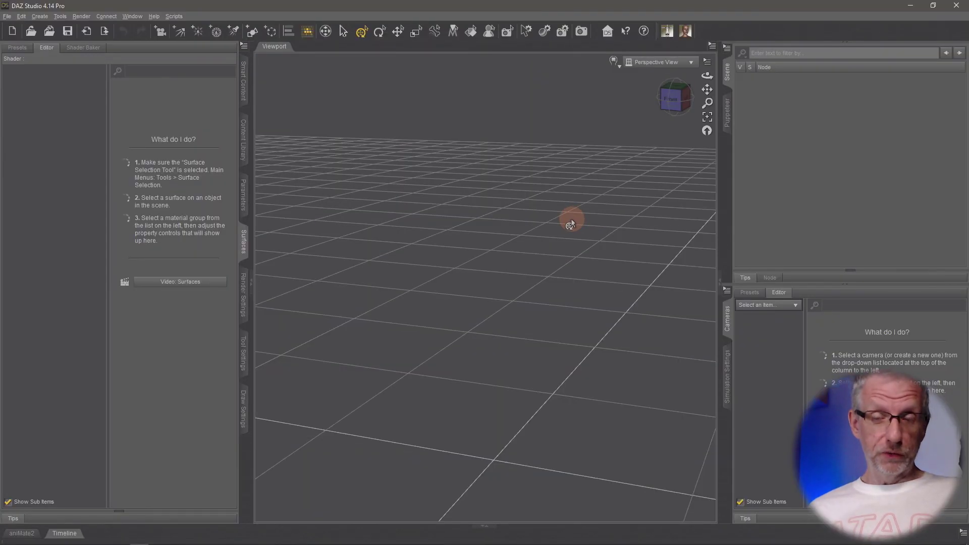
Switch to DAZ Studio and open The Skirt.obj from the Desktop's Skirt Maps folder for import.
middle_click_drag(571, 219, 530, 270)
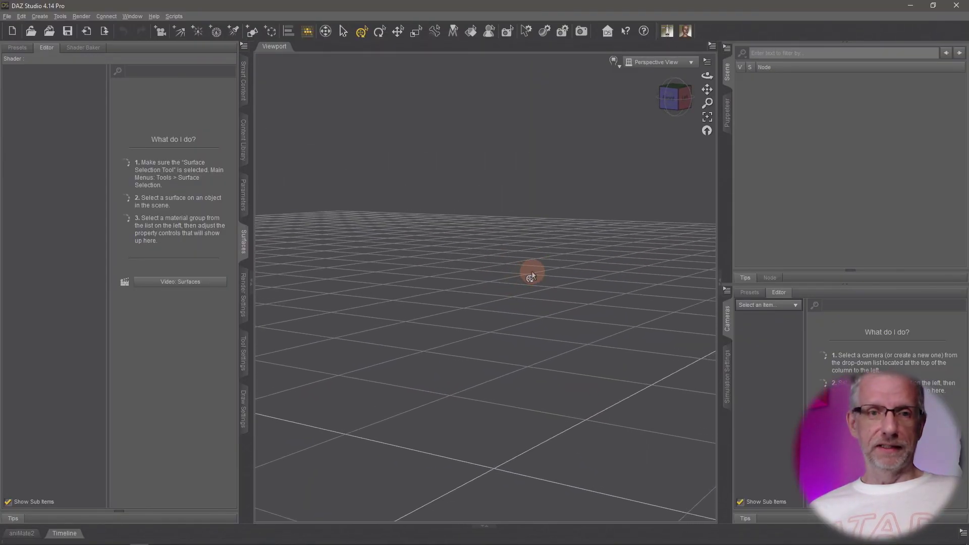
left_click(9, 17)
left_click(49, 126)
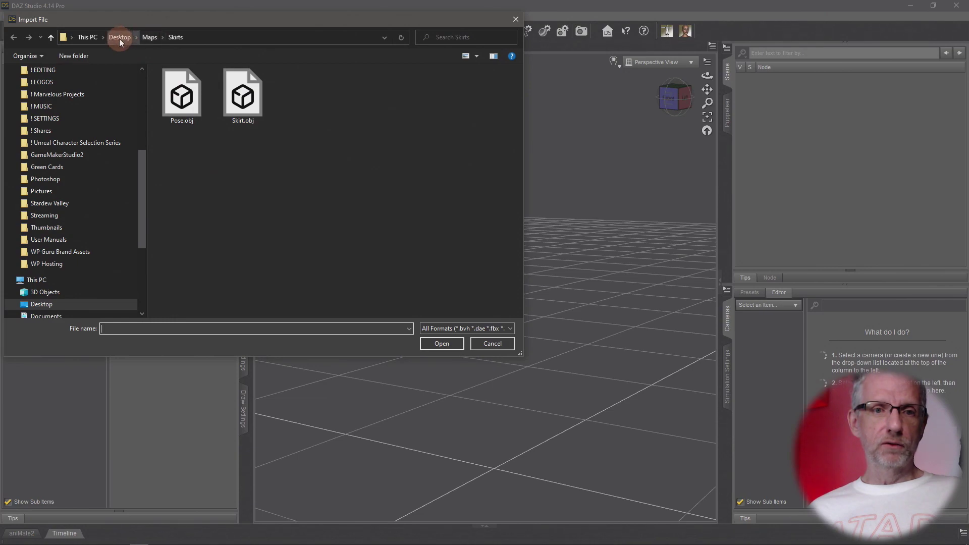
left_click(119, 38)
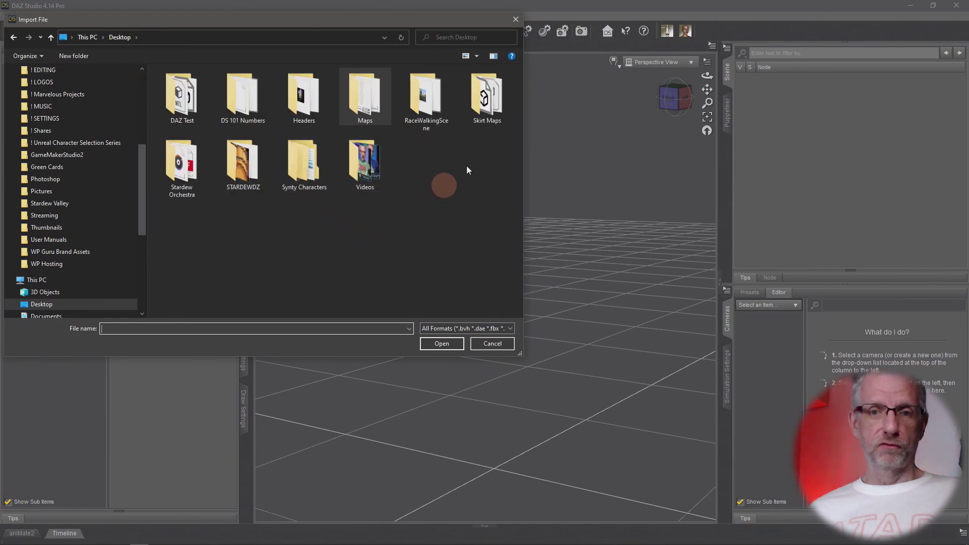
double_click(499, 98)
left_click(190, 99)
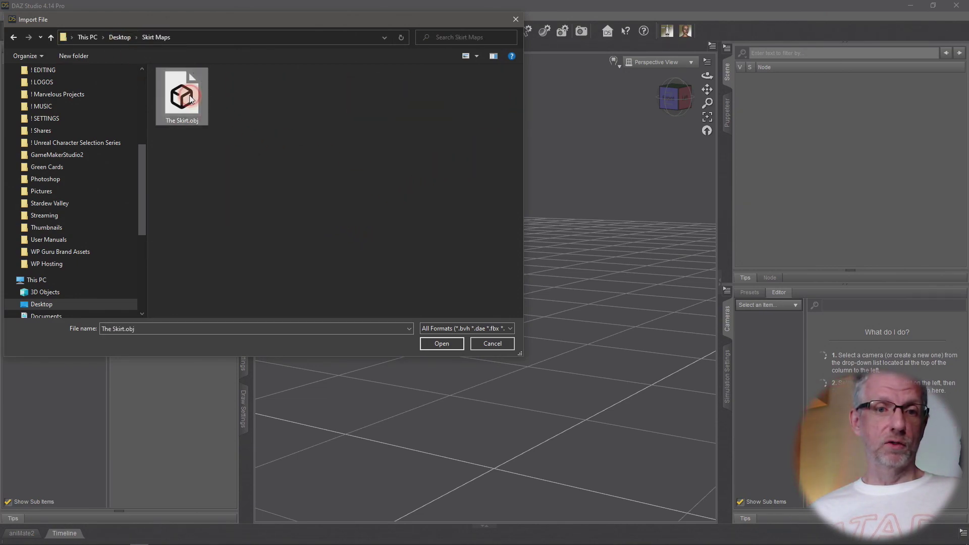
left_click(451, 346)
Import the skirt OBJ using the DAZ Studio (1 unit = 1cm) conversion preset.
left_click(409, 256)
left_click_drag(434, 135, 217, 65)
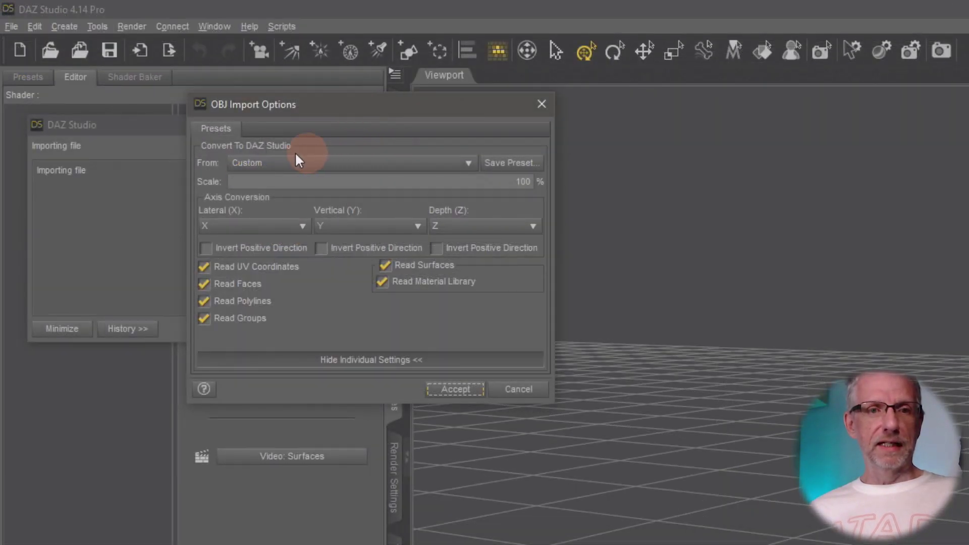
left_click(335, 168)
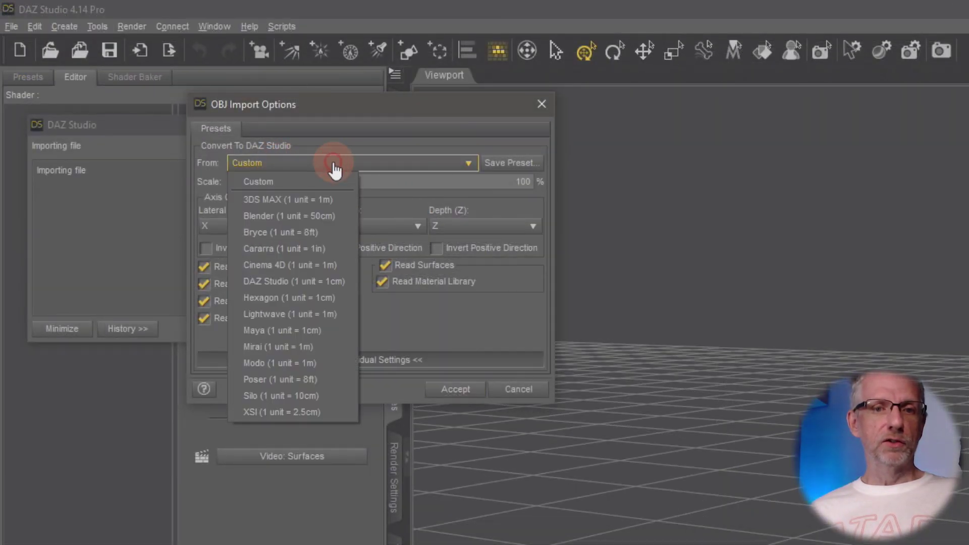
left_click(333, 280)
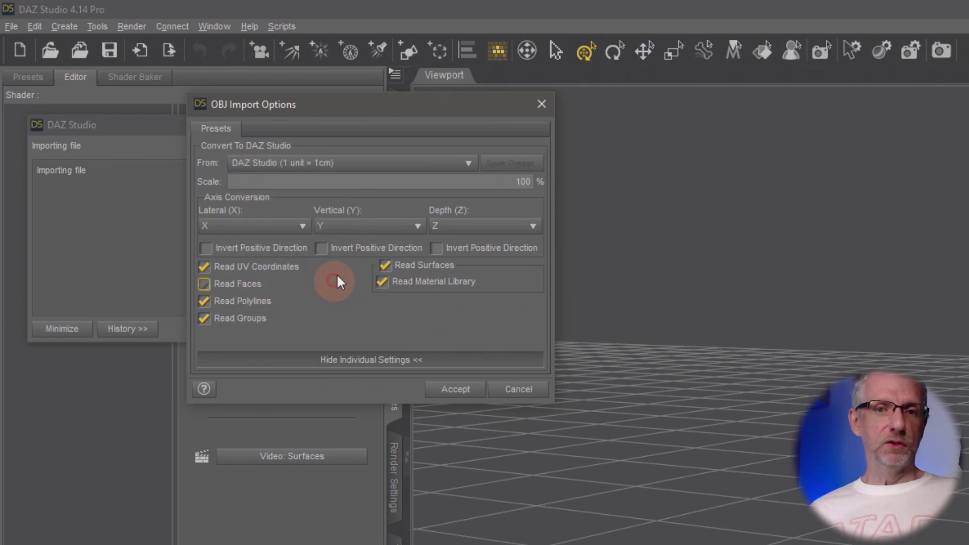
left_click(456, 389)
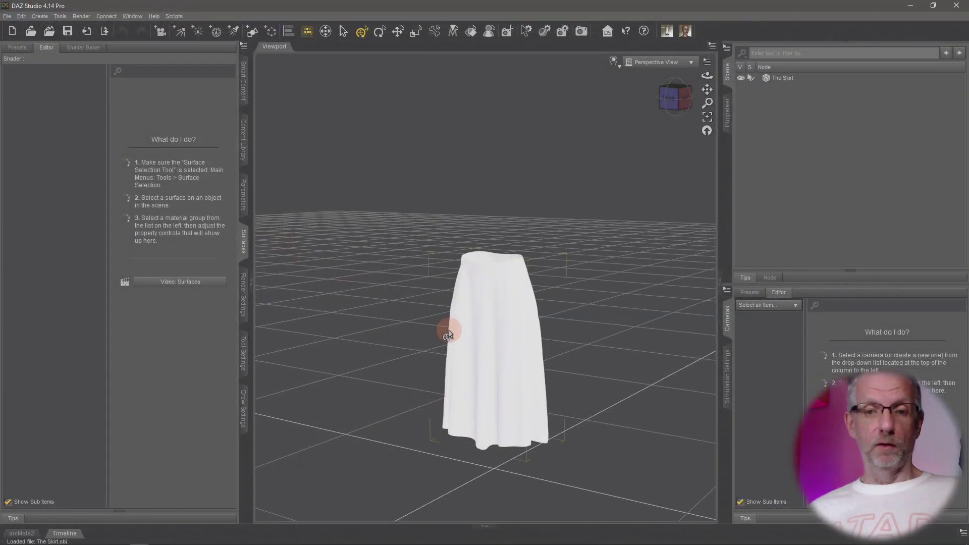
Add a Filament Draw Options node to the scene with its default name.
scroll(448, 334, "up", 2)
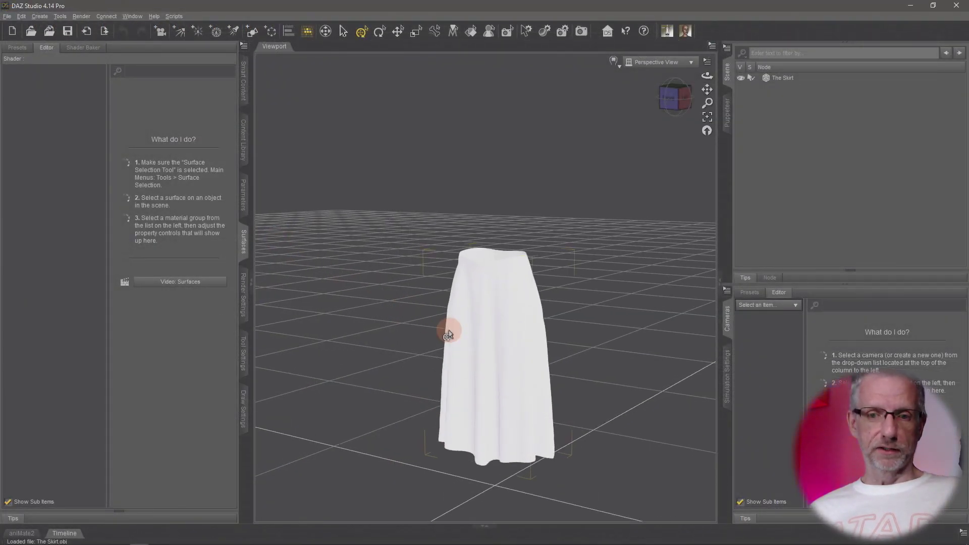
scroll(448, 334, "down", 2)
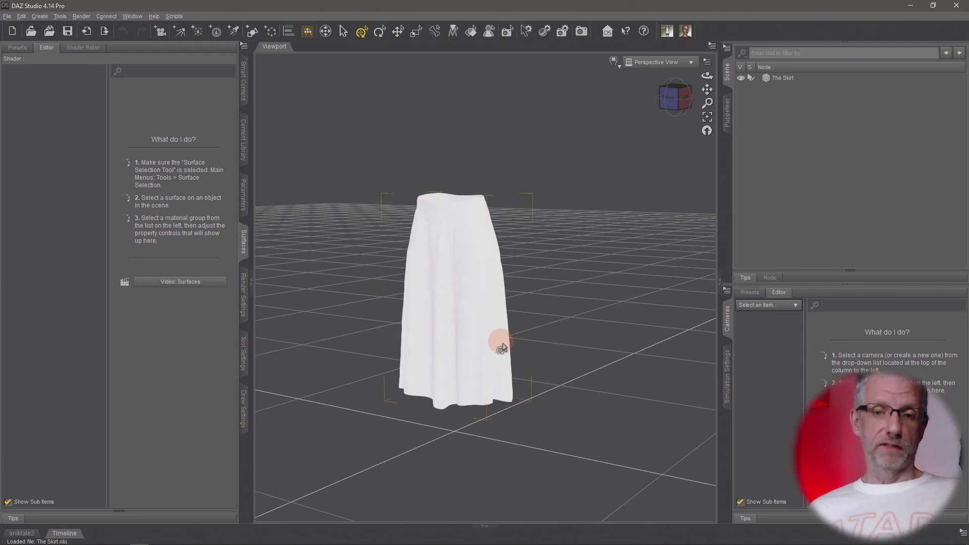
mouse_move(511, 345)
left_mouse_down()
mouse_move(519, 339)
mouse_move(504, 334)
left_mouse_up()
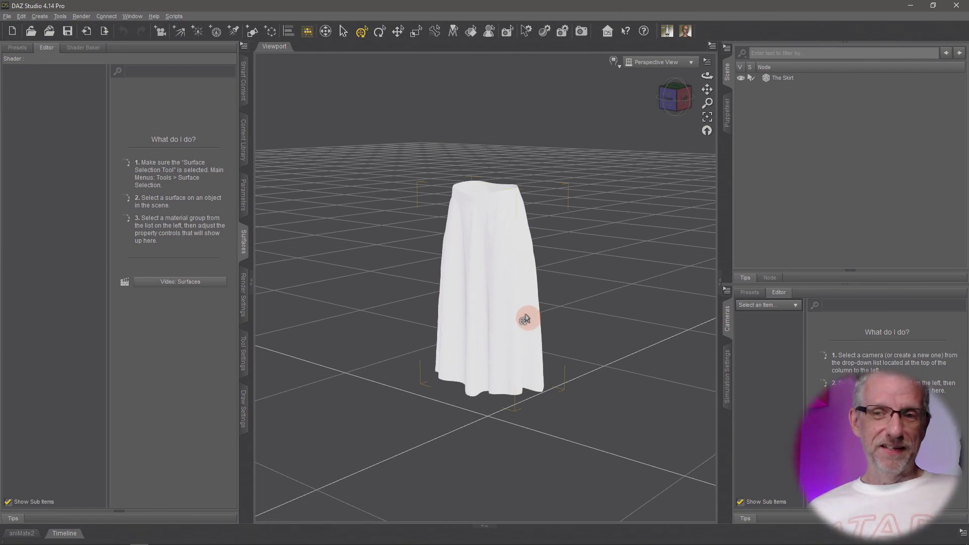
scroll(537, 293, "up", 2)
scroll(537, 293, "up", 3)
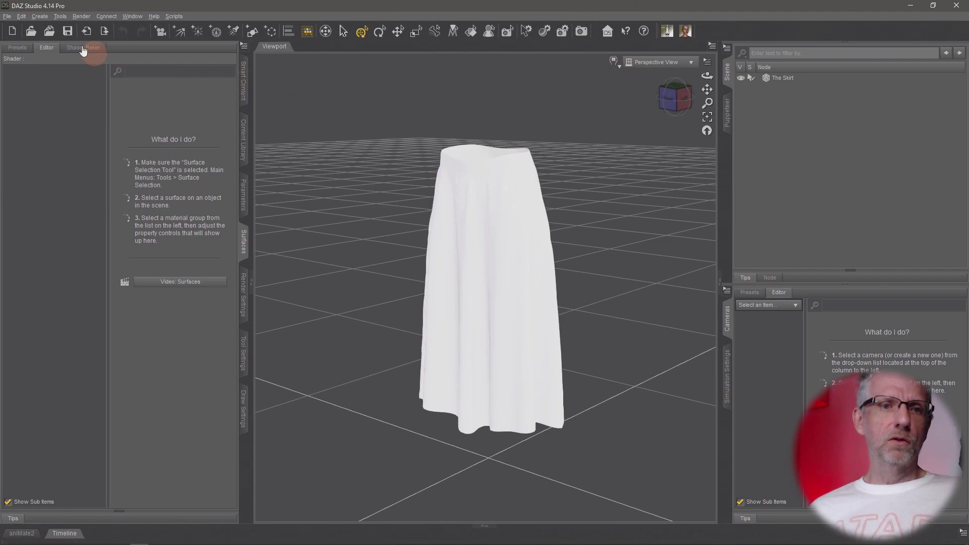
left_click(41, 16)
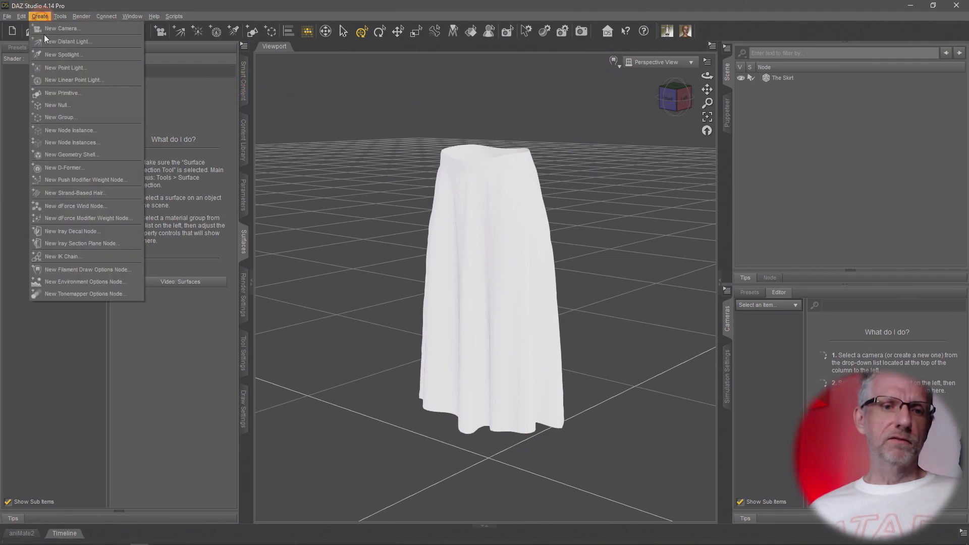
left_click(112, 271)
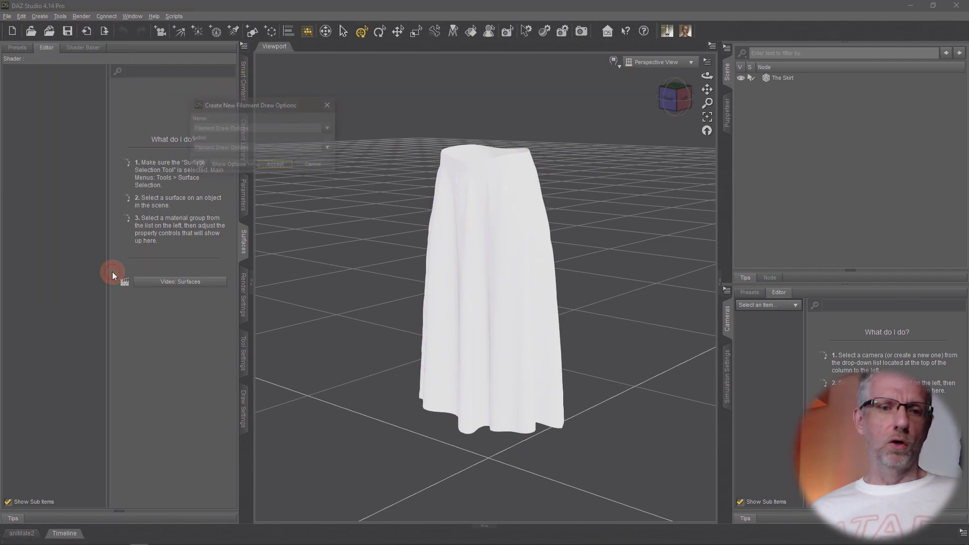
left_click(277, 166)
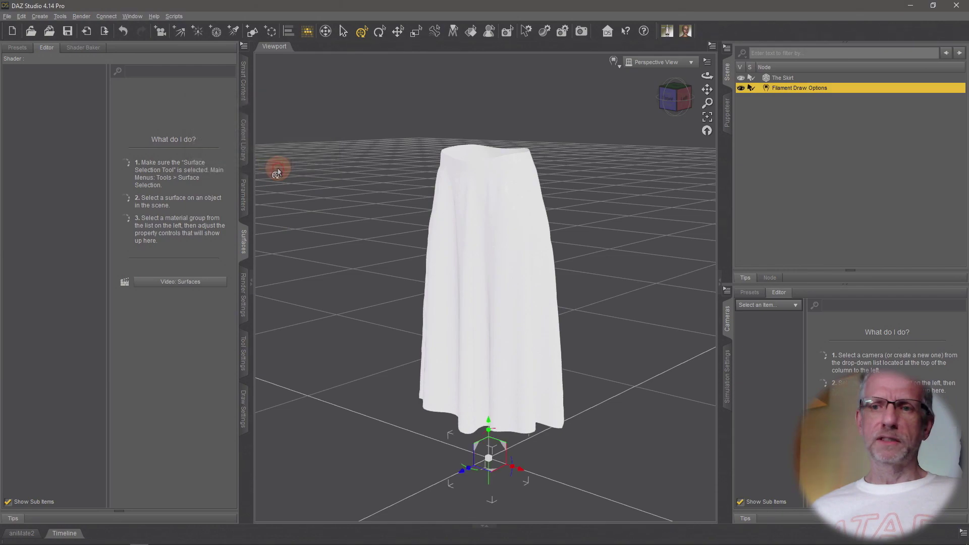
Set the Environment Intensity Scale of the Filament Draw Options node to 4000.
left_click(242, 196)
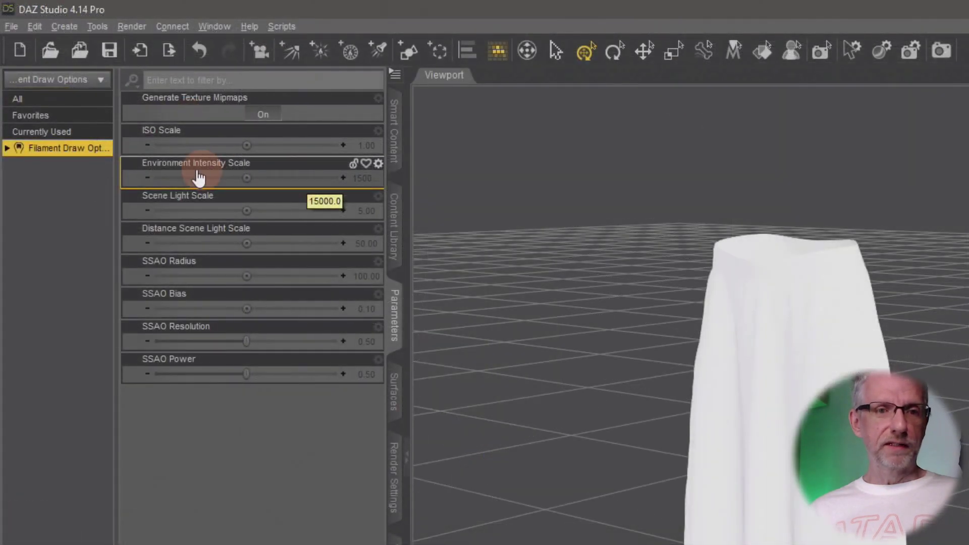
left_click(226, 110)
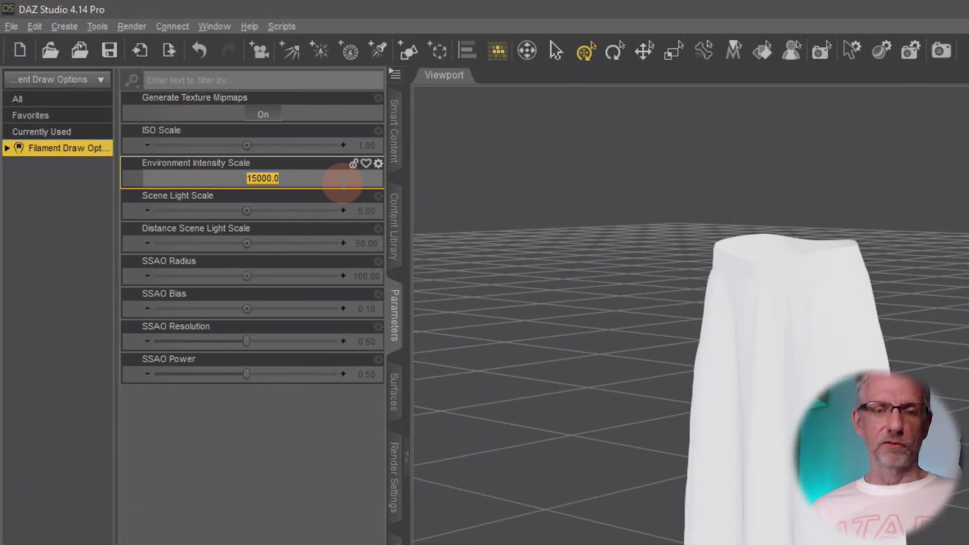
type("4000")
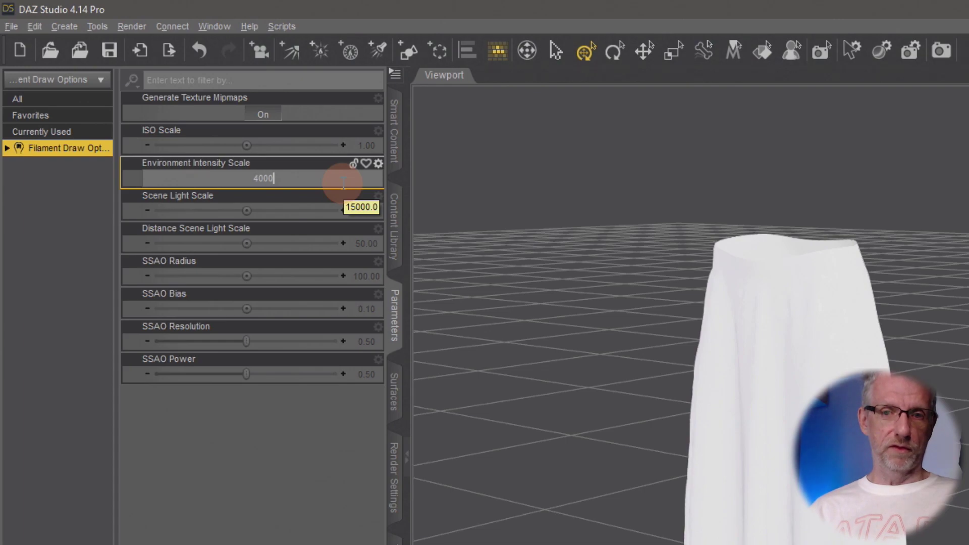
key("Return")
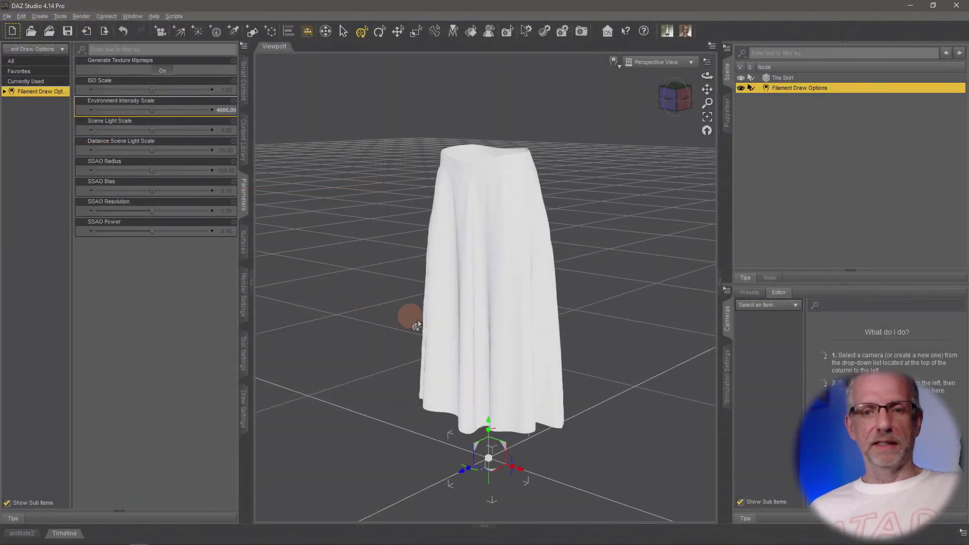
left_click_drag(457, 303, 457, 298)
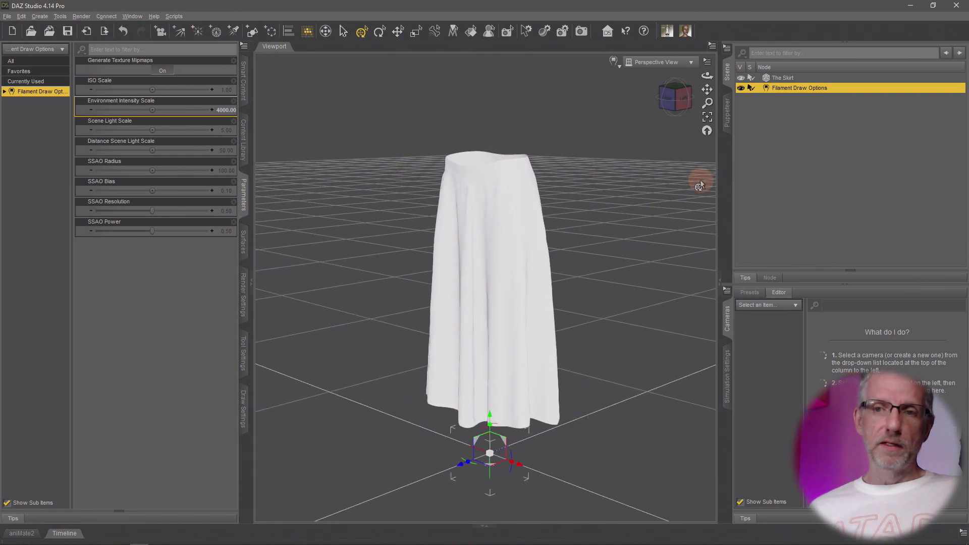
Select The Skirt and show the Base Diffuse surface settings of its Skirt_FRONT_229541 material.
left_click(780, 79)
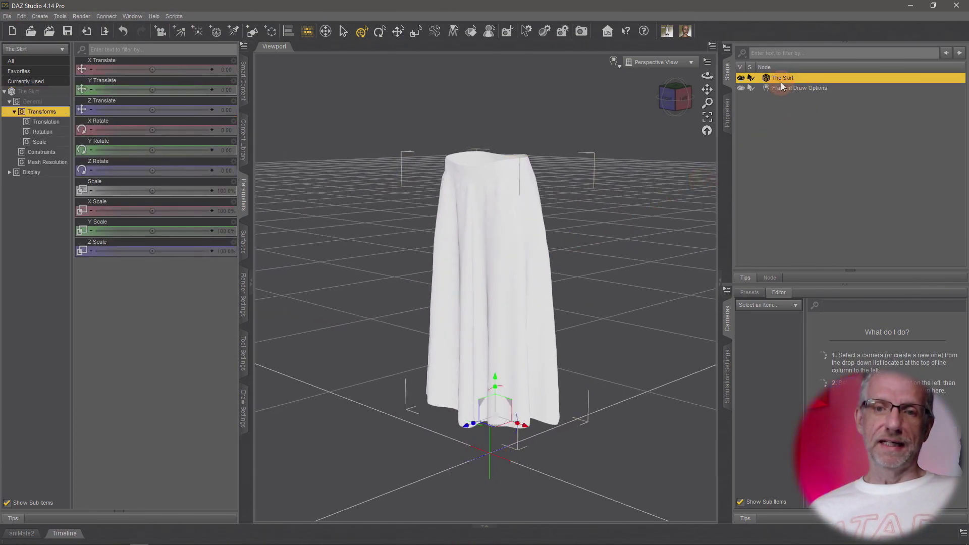
left_click(245, 252)
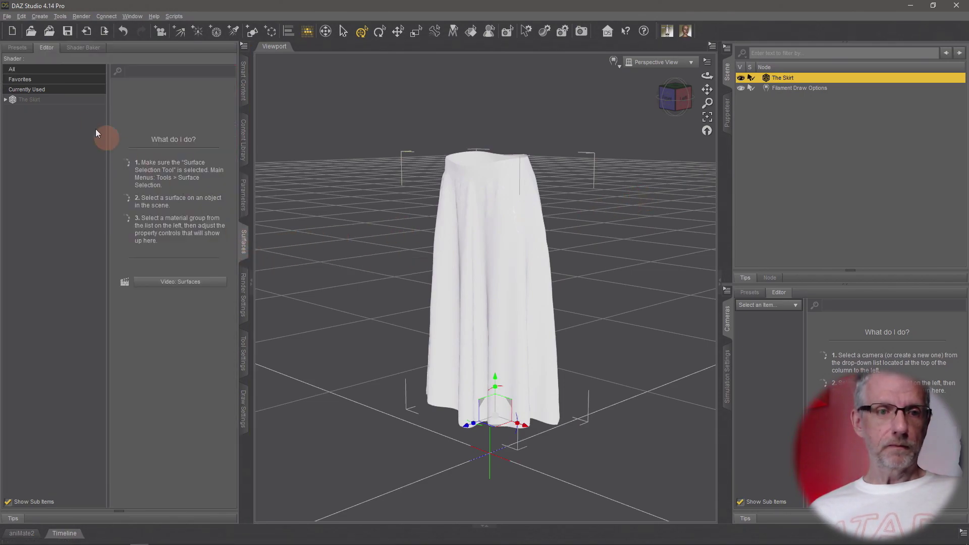
left_click(76, 100)
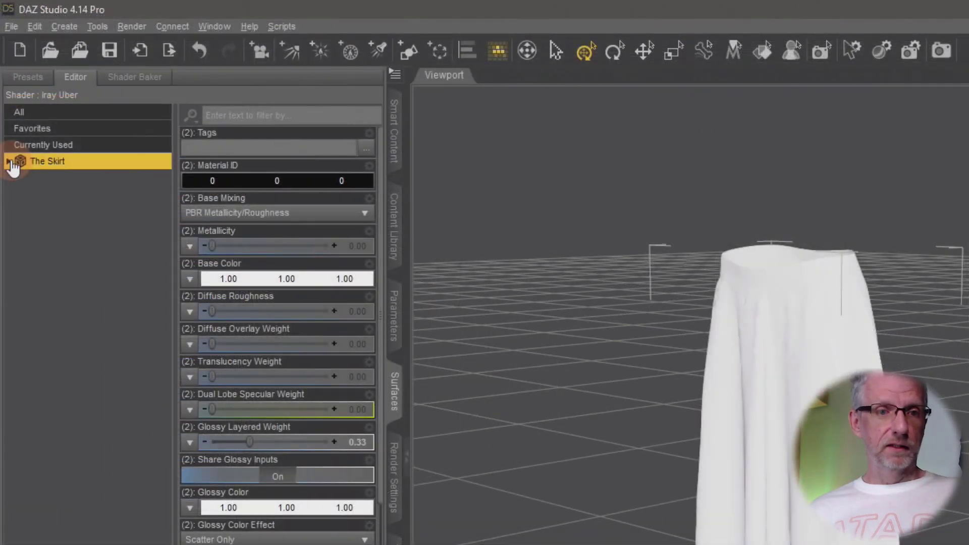
left_click(10, 162)
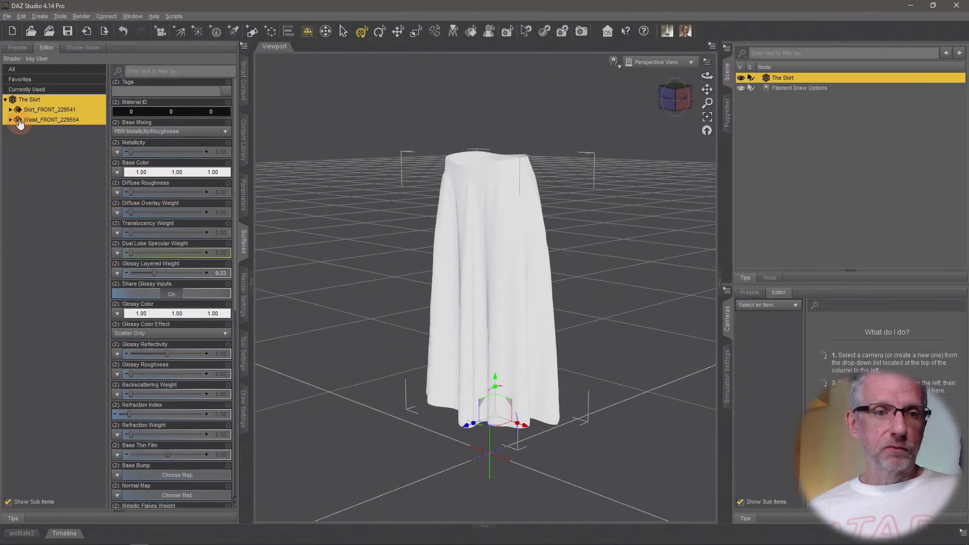
left_click(11, 110)
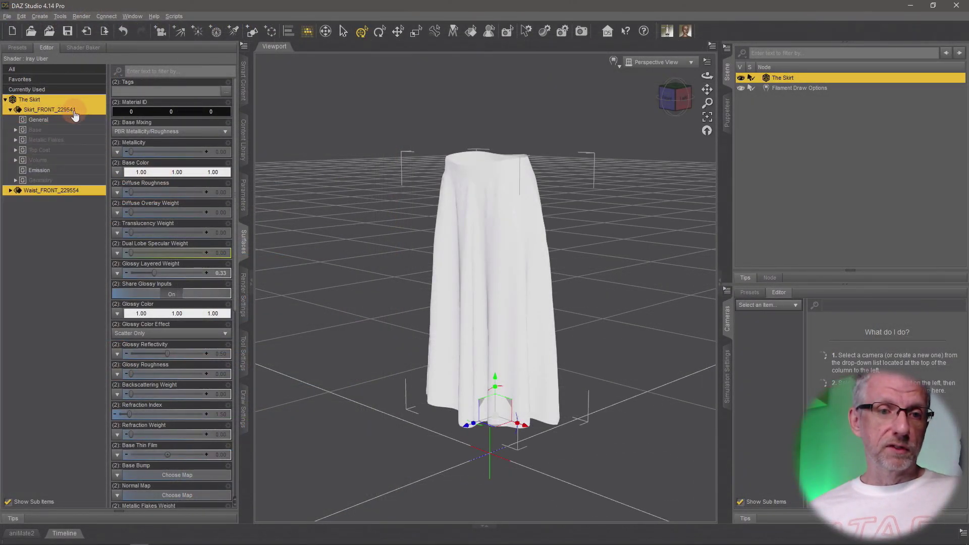
left_click(68, 130)
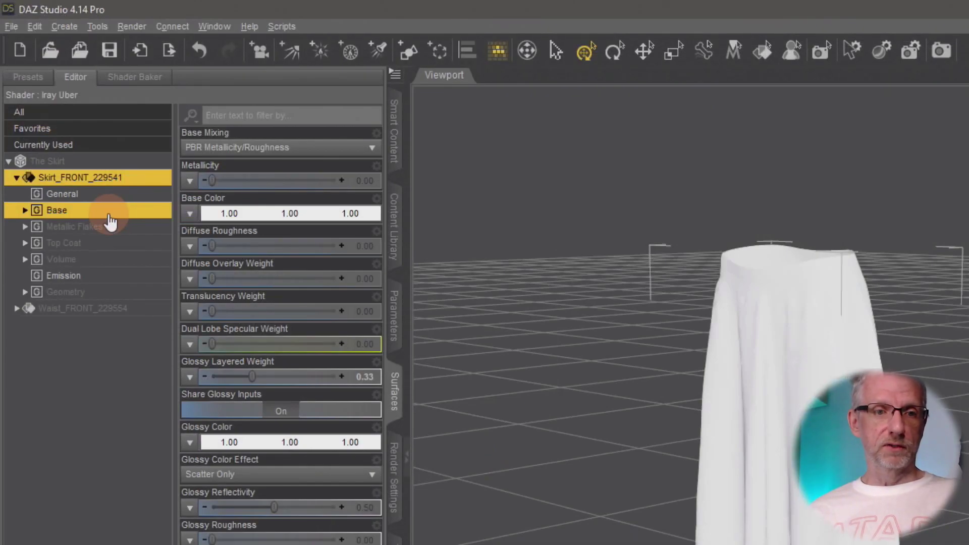
left_click(25, 210)
left_click(126, 250)
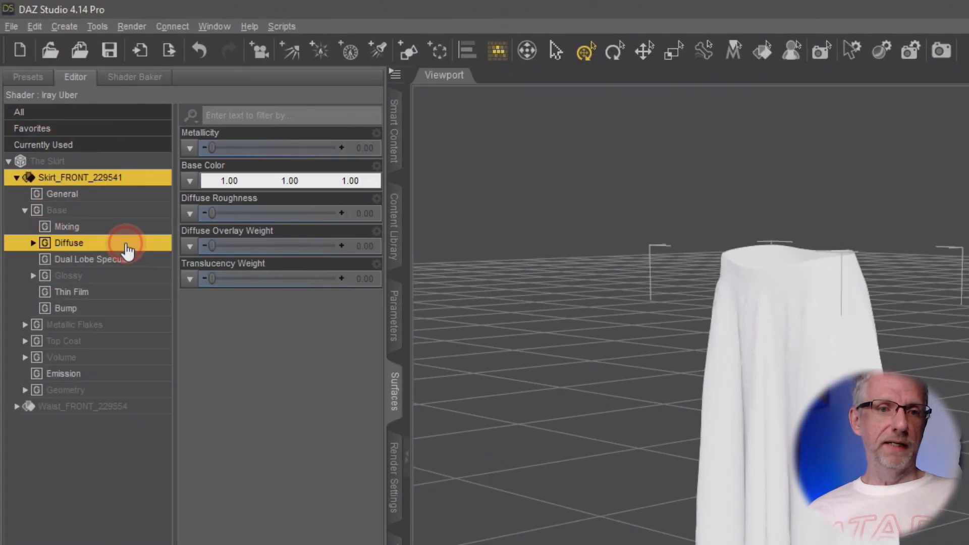
Load Maps_Diffuse.png from the Desktop's Skirt Maps folder as the skirt material's Base Color map.
left_click(191, 181)
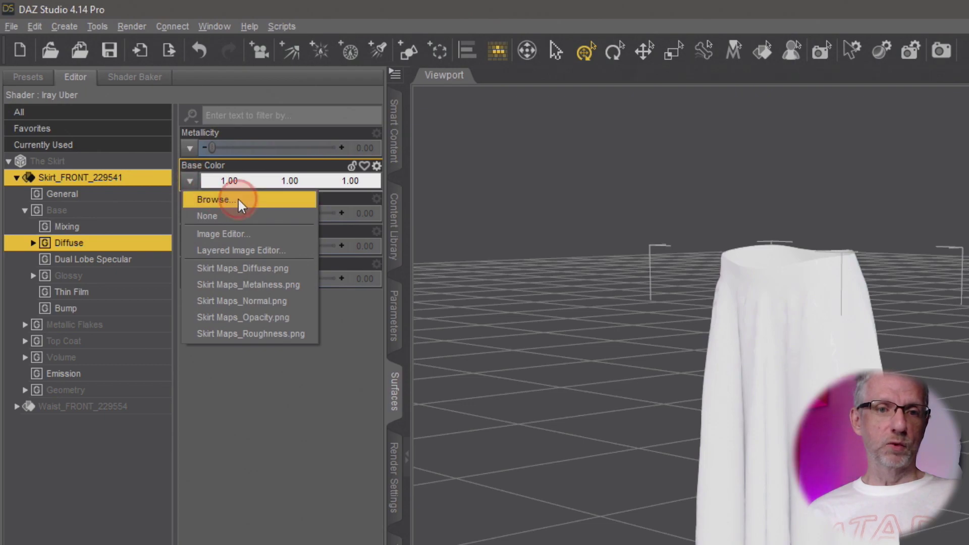
left_click(237, 200)
left_click(193, 63)
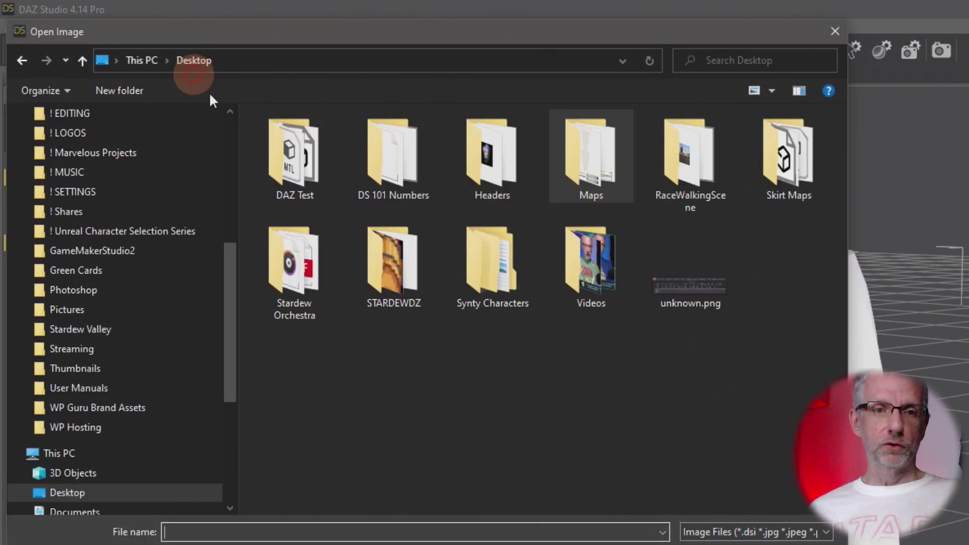
double_click(805, 143)
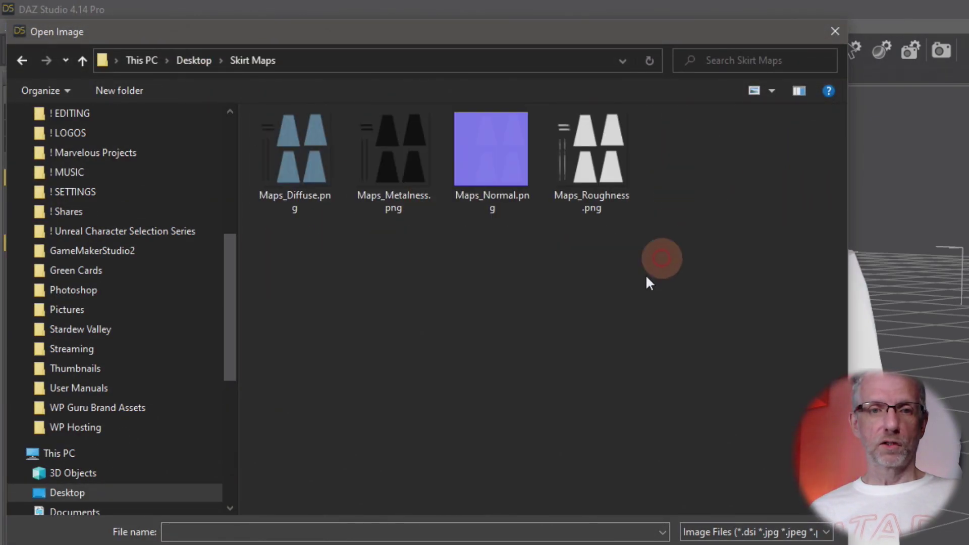
left_click(311, 160)
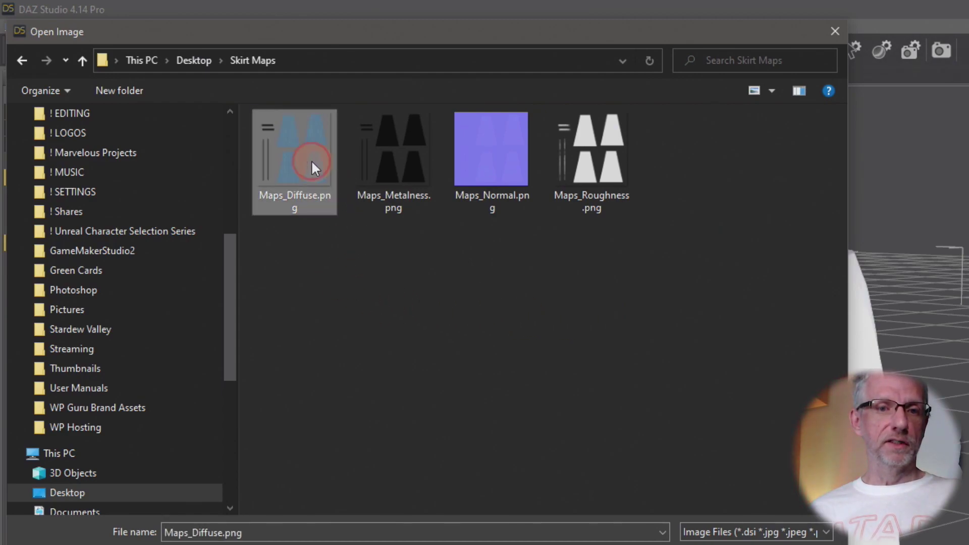
left_click(270, 220)
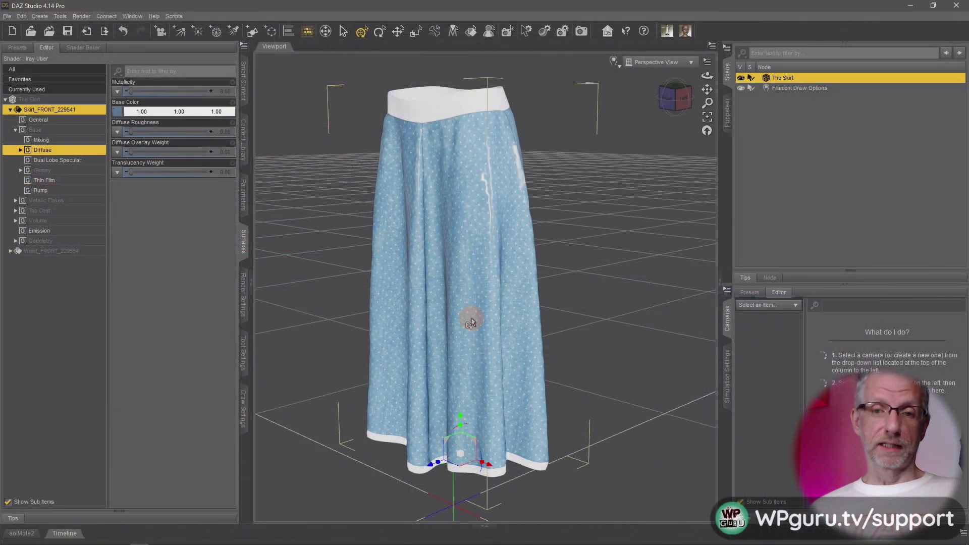
Load Maps_Metalness.png from the Skirt Maps folder as the Metallicity map of the Skirt_FRONT_229541 material.
left_click_drag(471, 323, 458, 325)
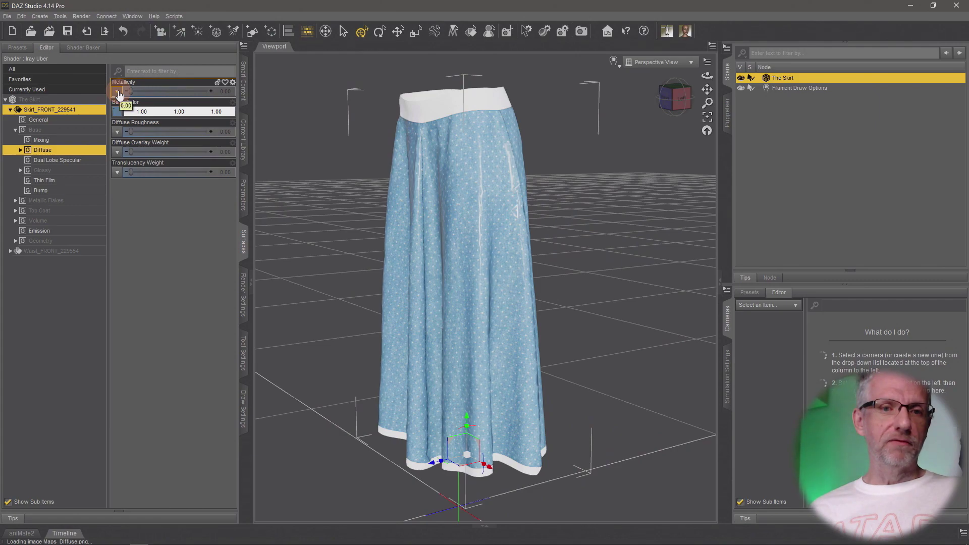
left_click(119, 95)
left_click(147, 104)
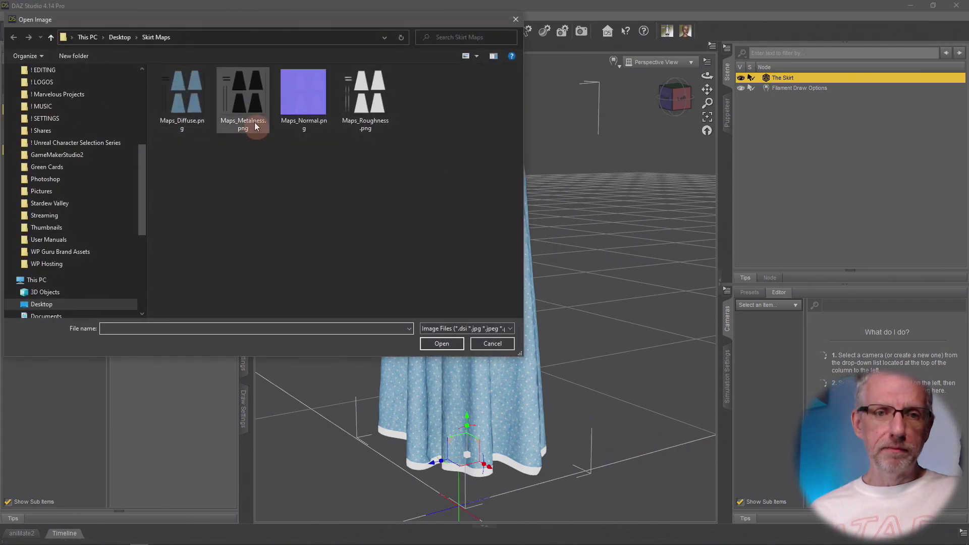
left_click(243, 94)
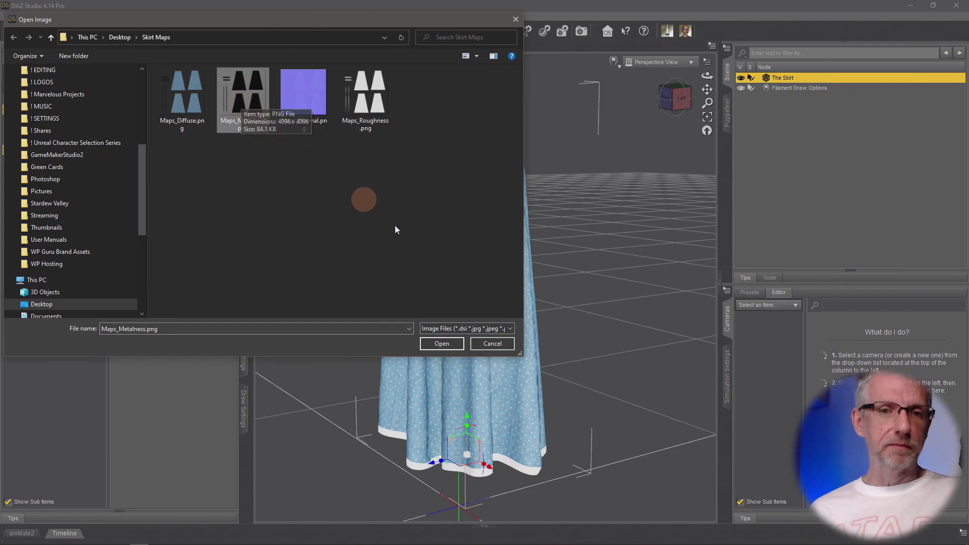
left_click(441, 344)
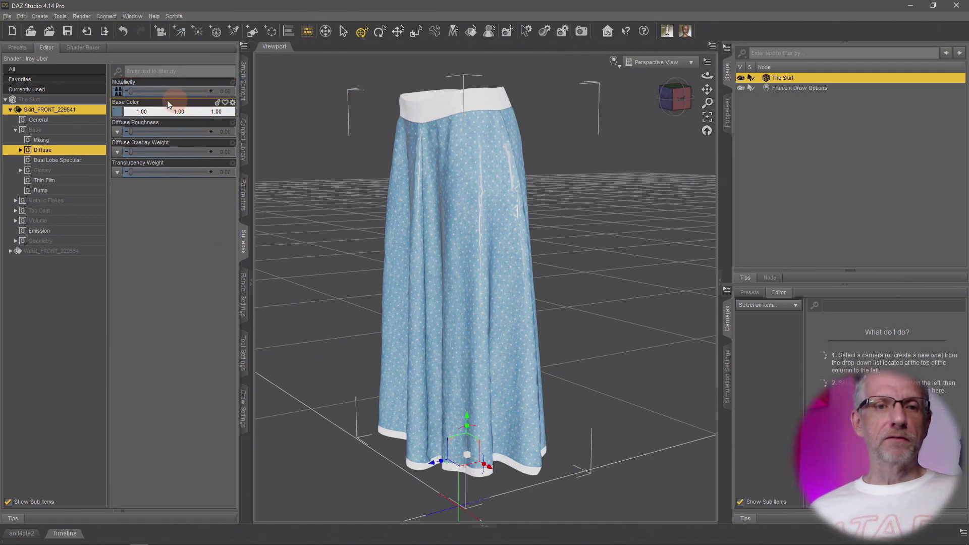
Set the Metallicity of the Skirt_FRONT_229541 material to 1.
mouse_move(120, 97)
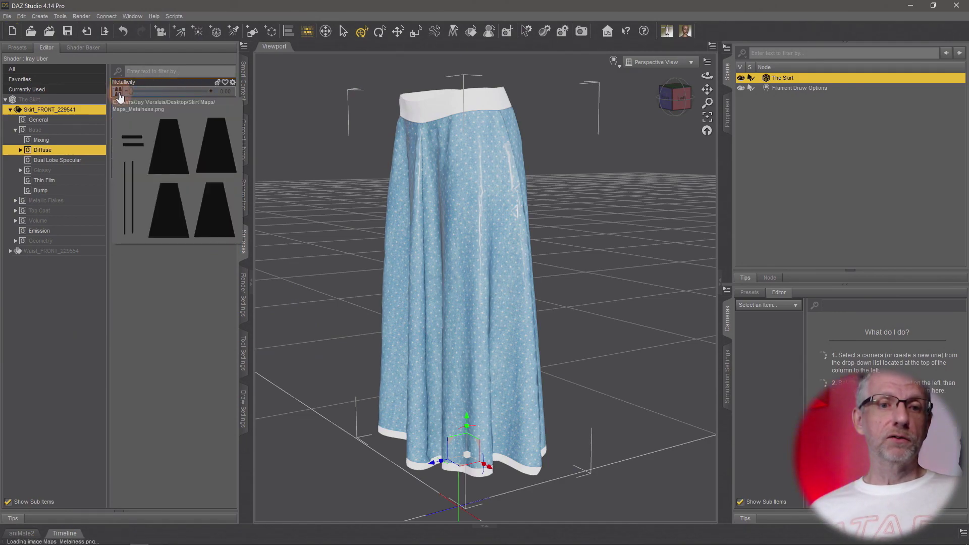
left_click(225, 92)
type("1")
key("Return")
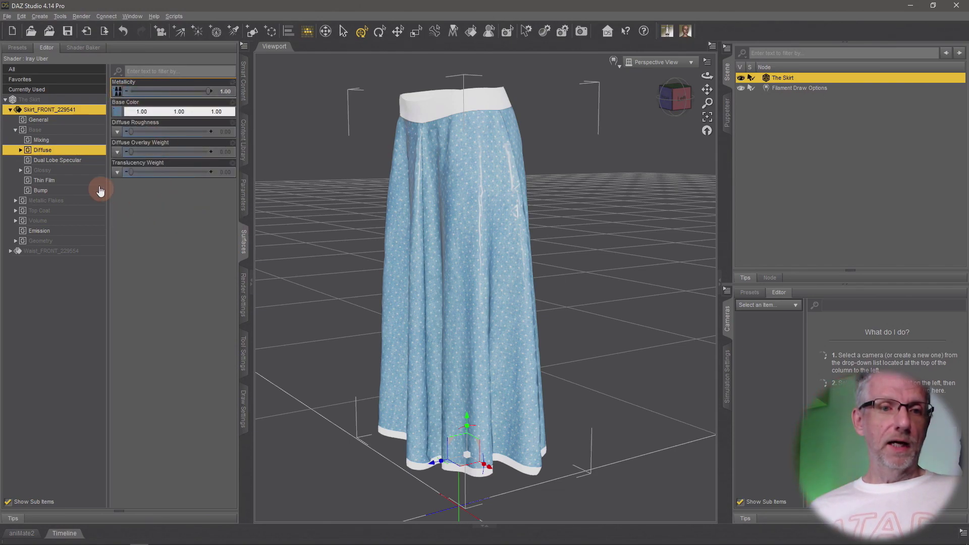
Load Maps_Roughness.png as the Glossy Roughness map of the Skirt_FRONT_229541 material.
left_click(77, 172)
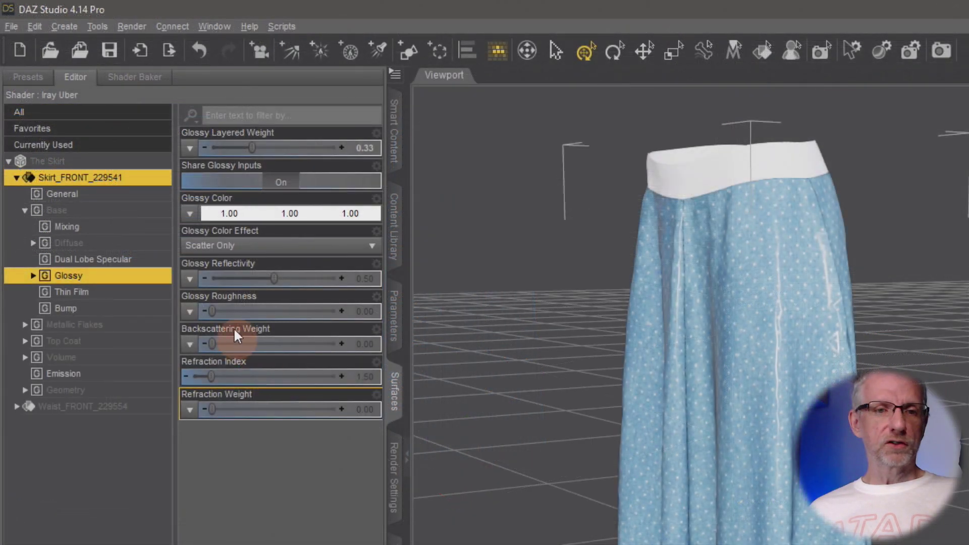
left_click(117, 192)
left_click(191, 312)
left_click(225, 329)
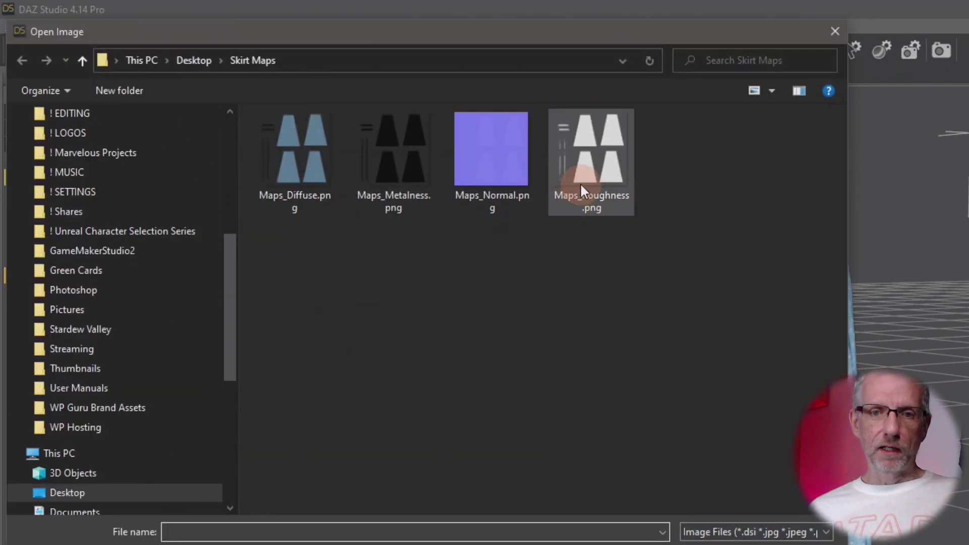
left_click(607, 162)
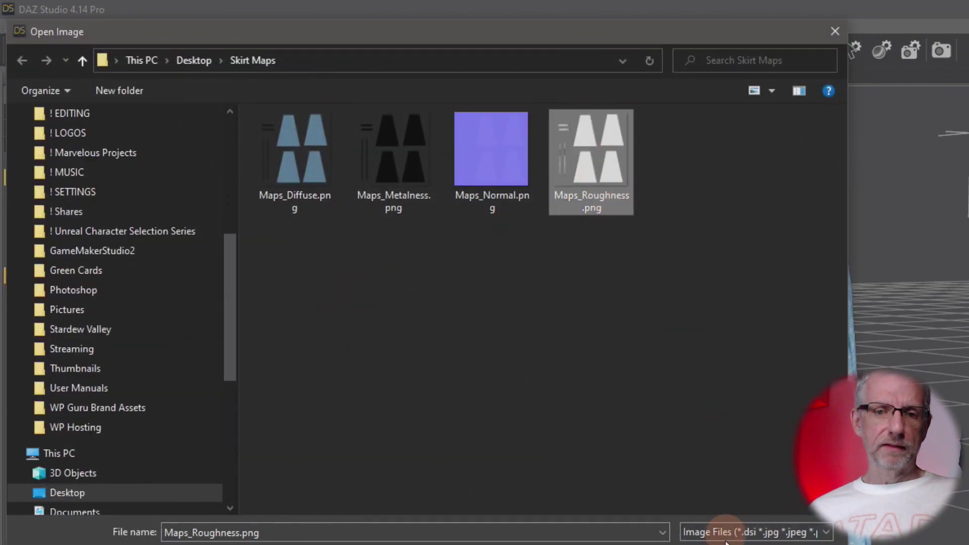
key("Return")
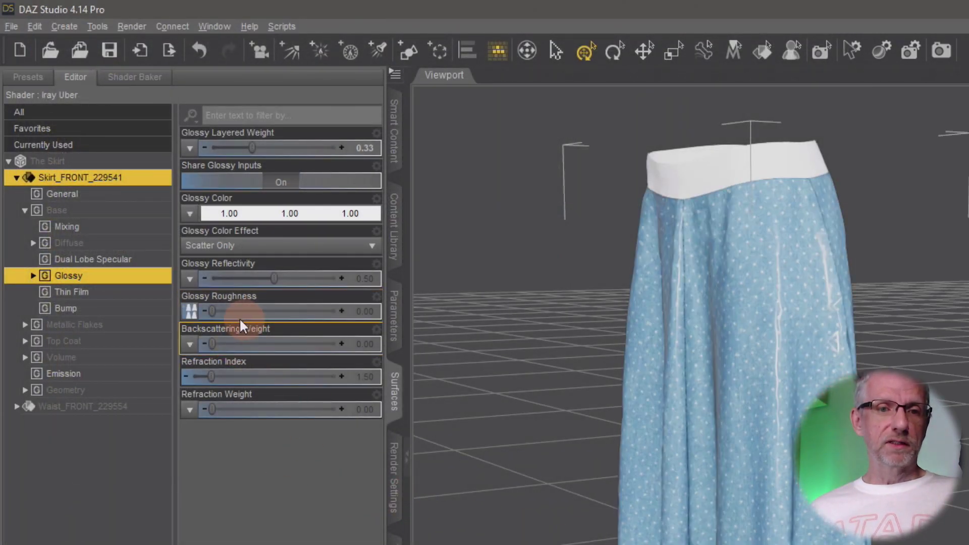
Set the Glossy Roughness of the Skirt_FRONT_229541 material to 1.
left_click(361, 316)
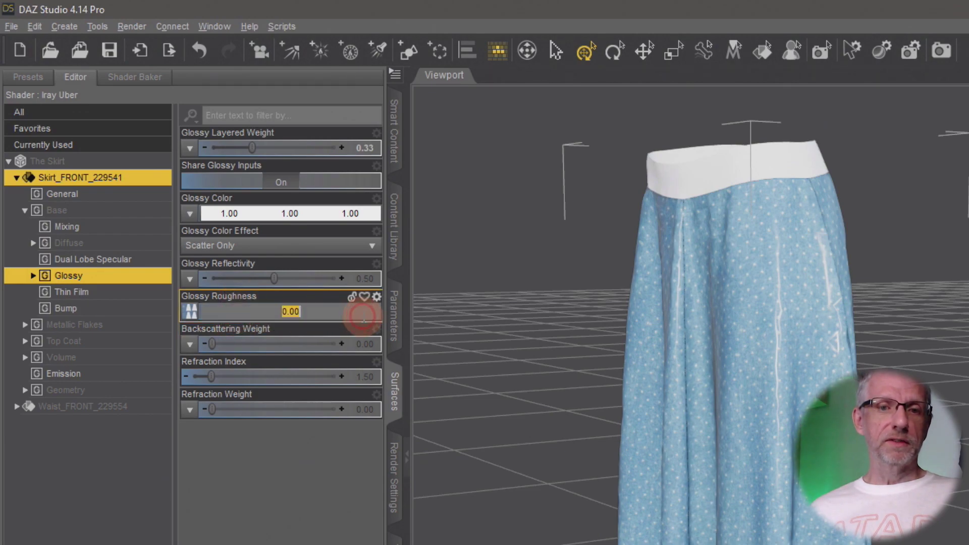
type("1")
key("Return")
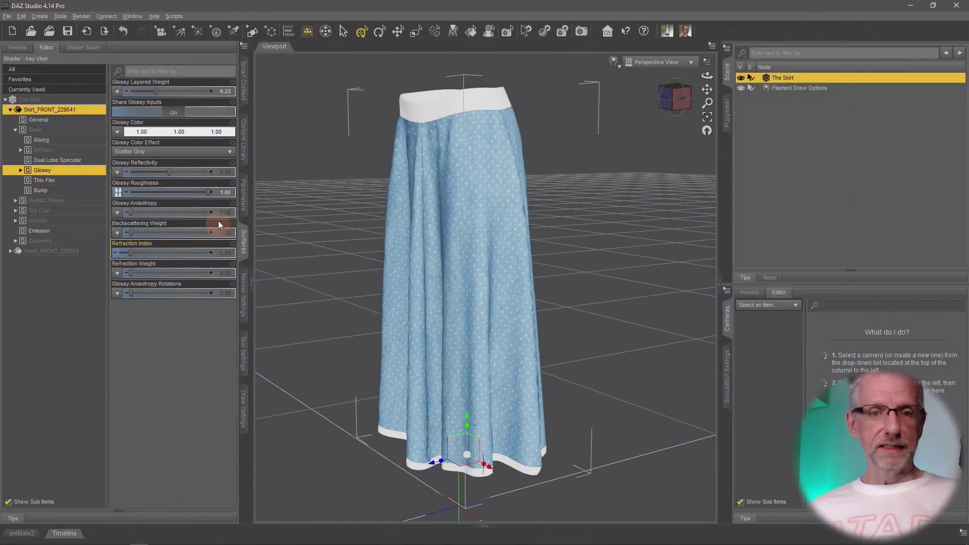
Compare the skirt's shine by setting Glossy Roughness to 0 and restoring it to 1.
left_click(225, 192)
type("0")
key("Return")
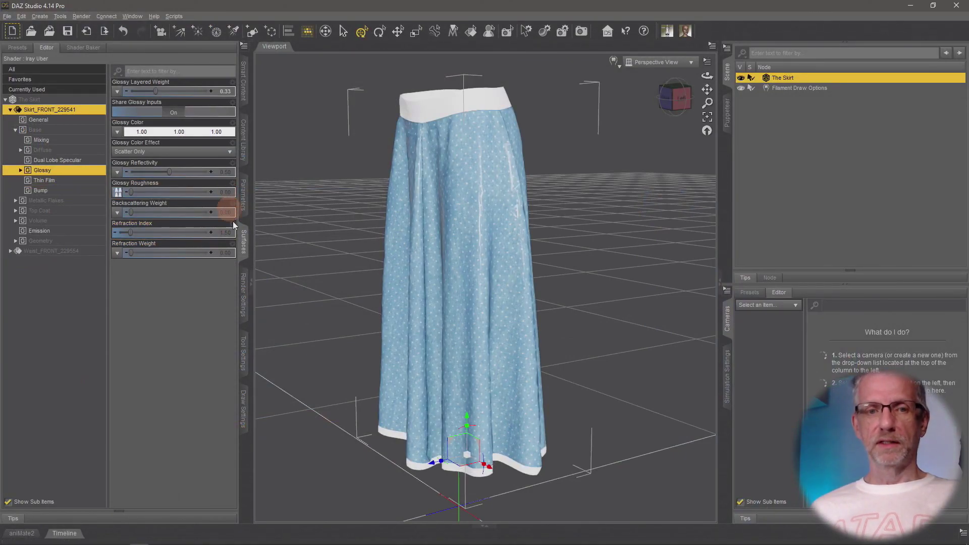
left_click(229, 193)
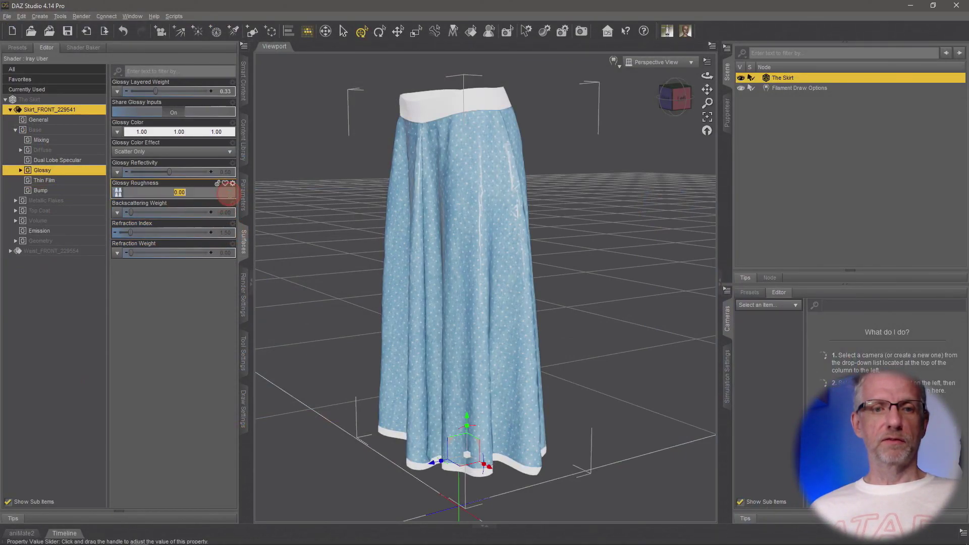
type("1")
key("Return")
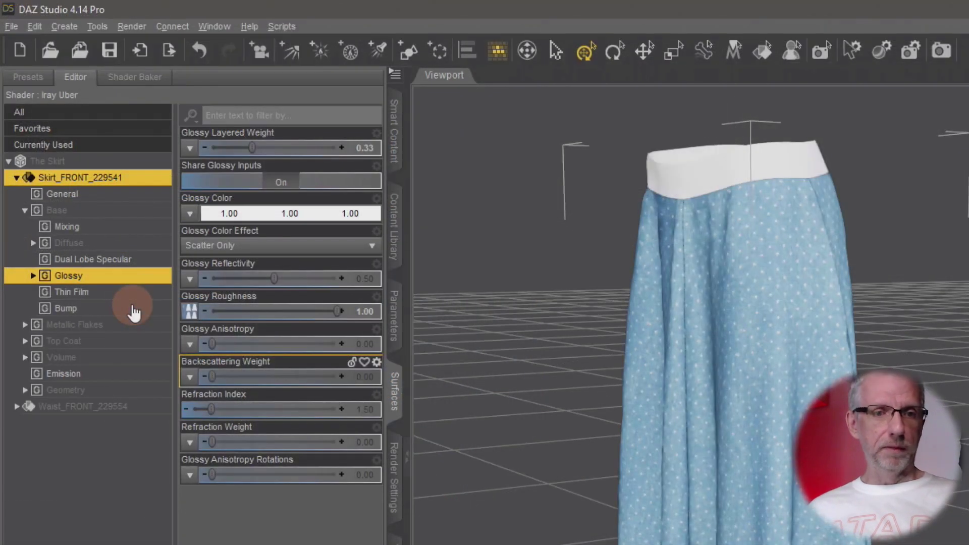
Load Maps_Normal.png as the Normal Map in the Bump settings of the Skirt_FRONT_229541 material.
left_click(83, 192)
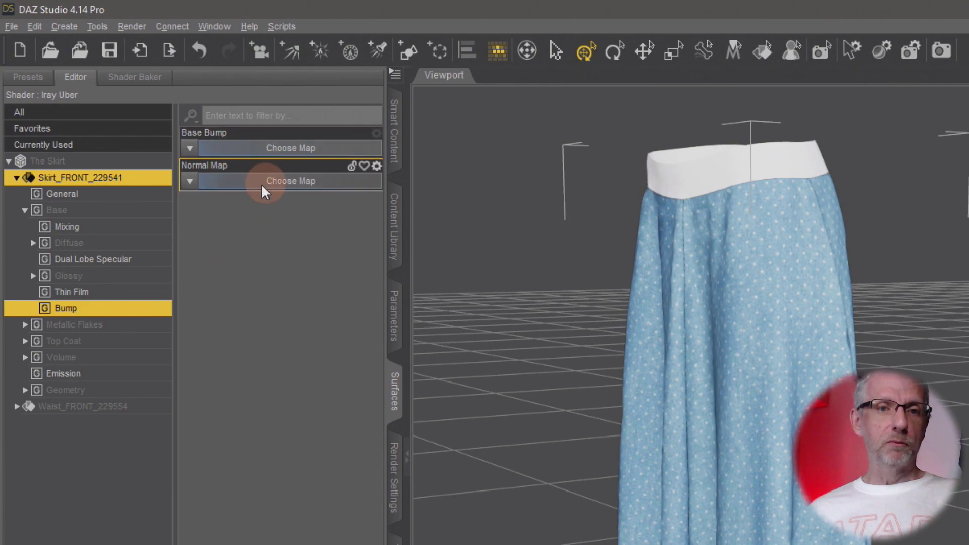
left_click(191, 183)
left_click(228, 200)
left_click(514, 171)
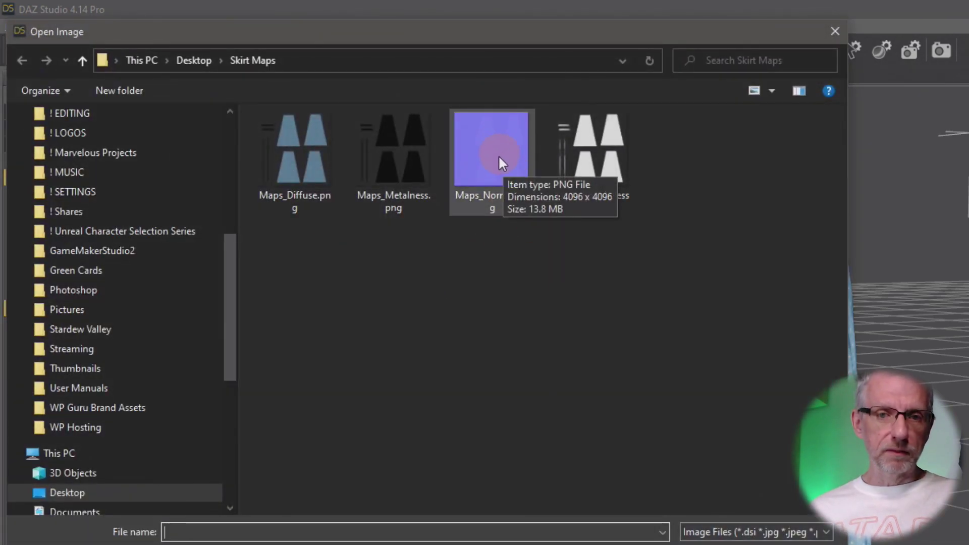
left_click(495, 168)
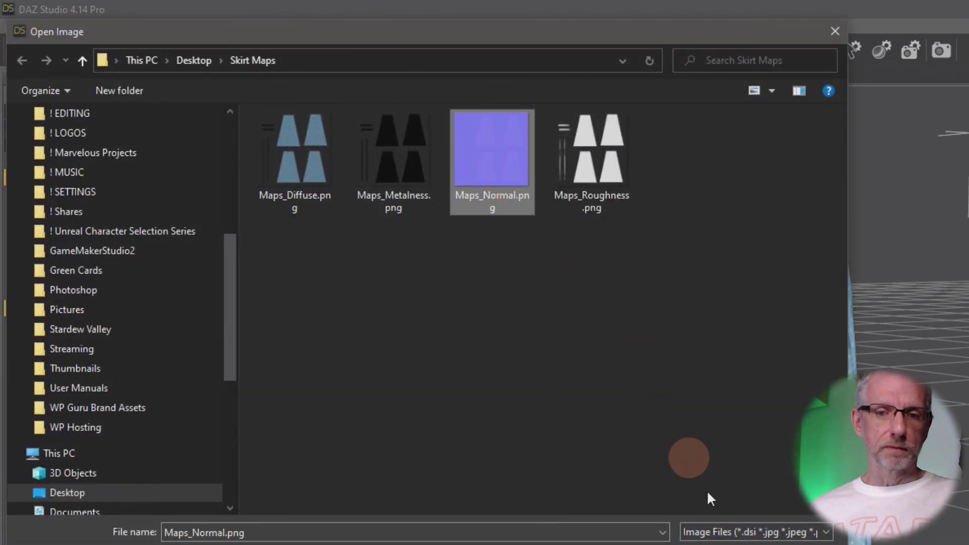
key("Return")
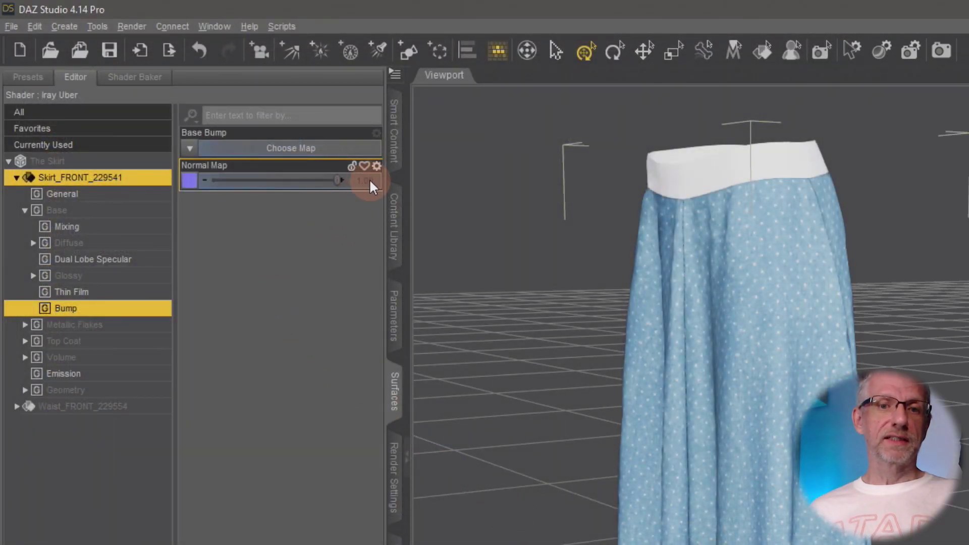
mouse_move(367, 187)
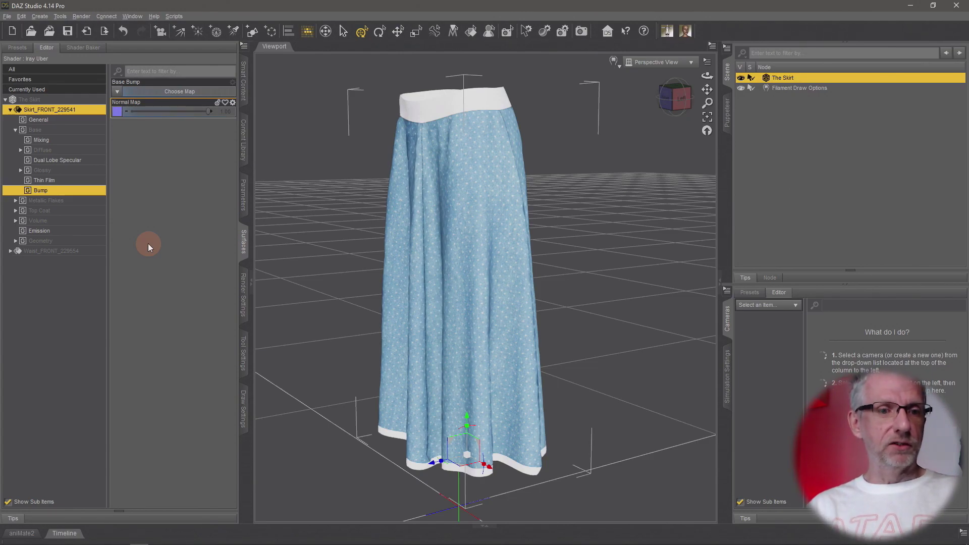
Look over the Geometry surface settings of Skirt_FRONT_229541, including Cutout Opacity, and collapse the material's setting groups.
left_click(70, 243)
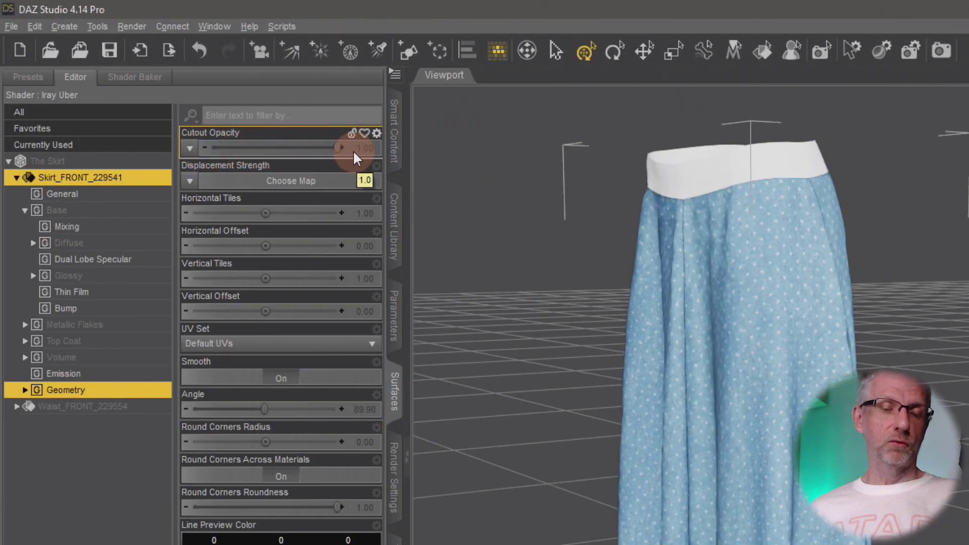
left_click(301, 469)
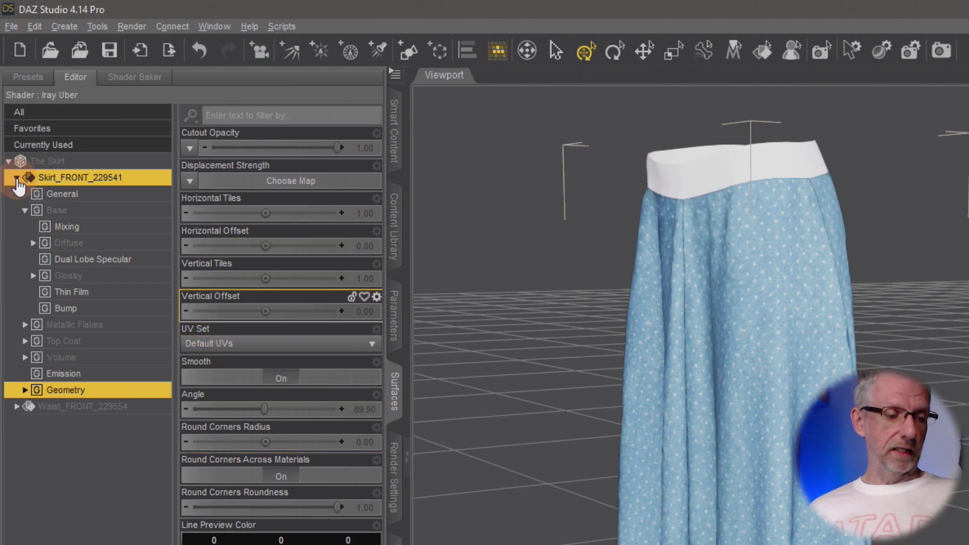
left_click(16, 178)
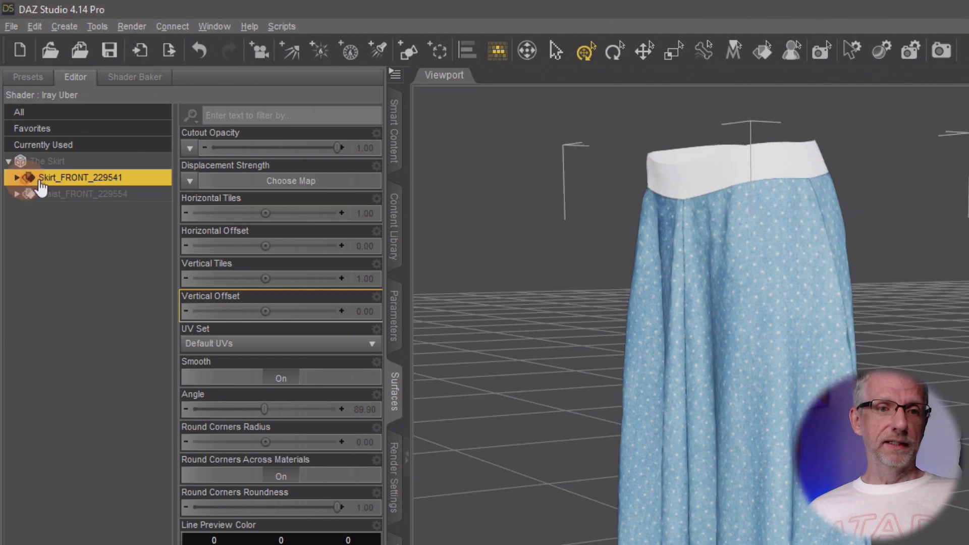
Copy the Skirt_FRONT_229541 surface settings and paste them onto the Waist_FRONT_229554 material.
left_click(139, 178)
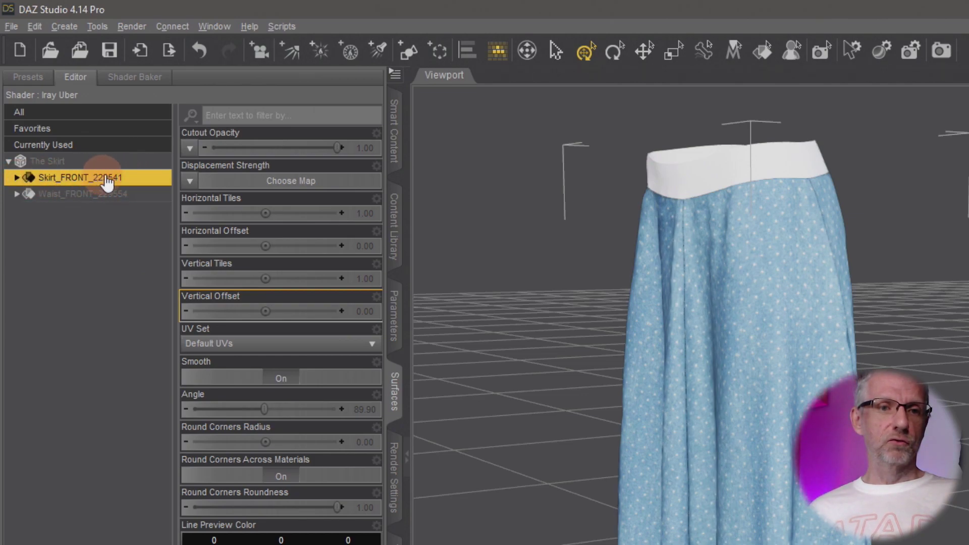
right_click(150, 180)
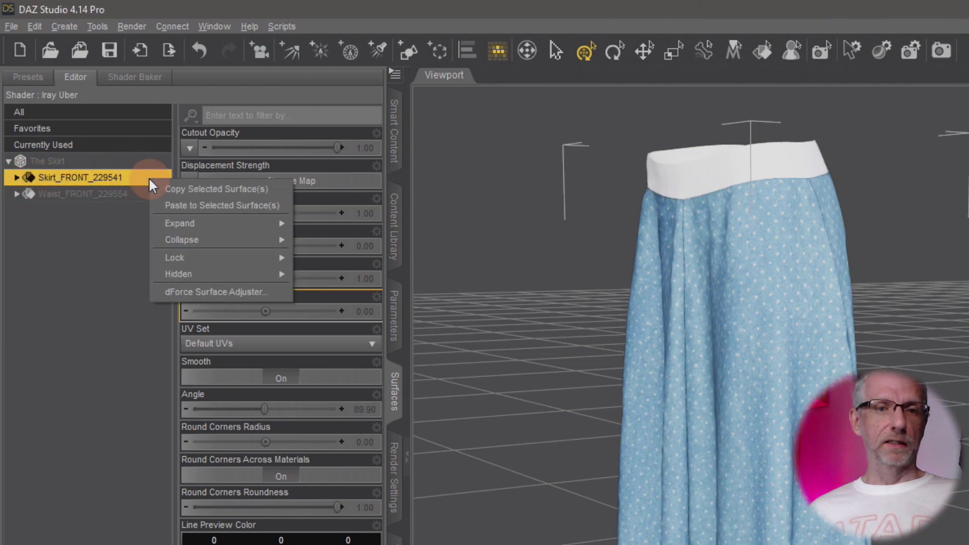
left_click(186, 186)
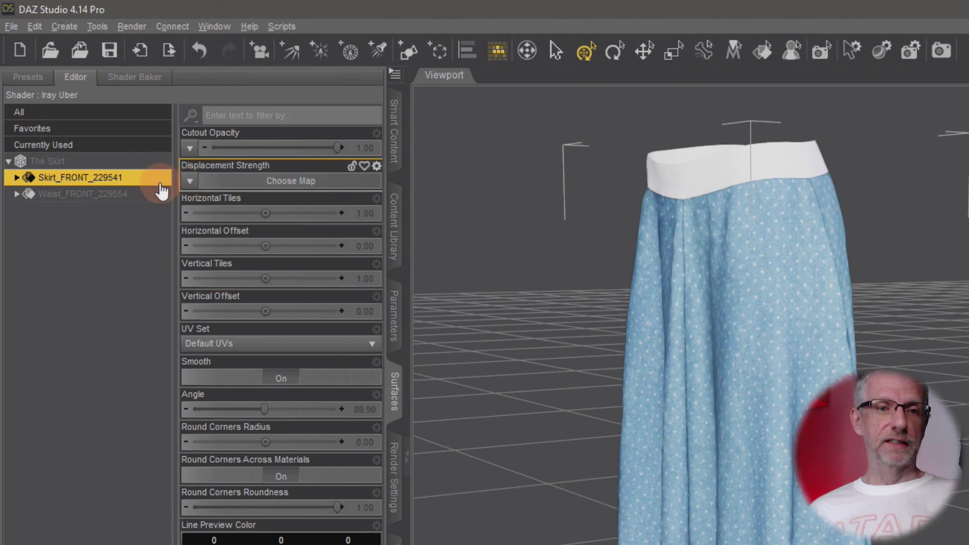
left_click(144, 197)
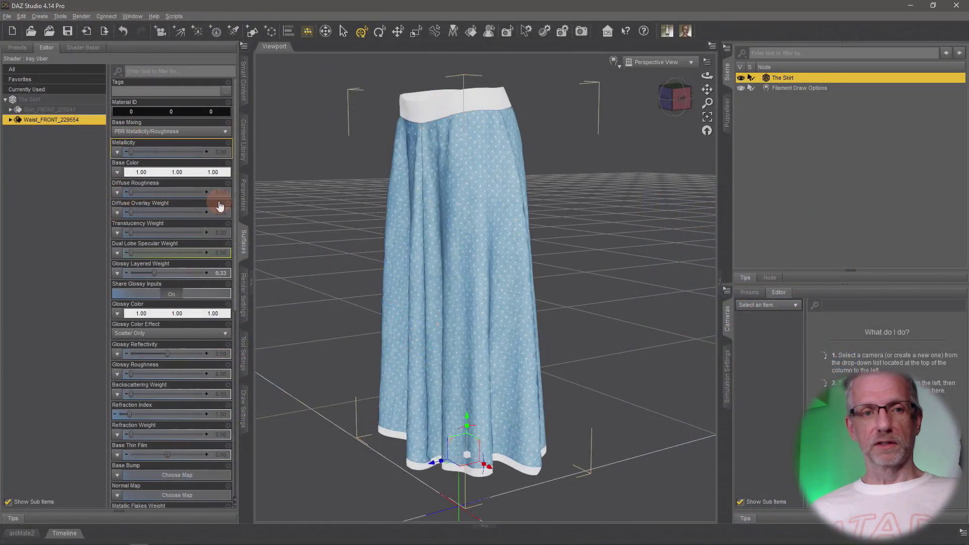
right_click(90, 124)
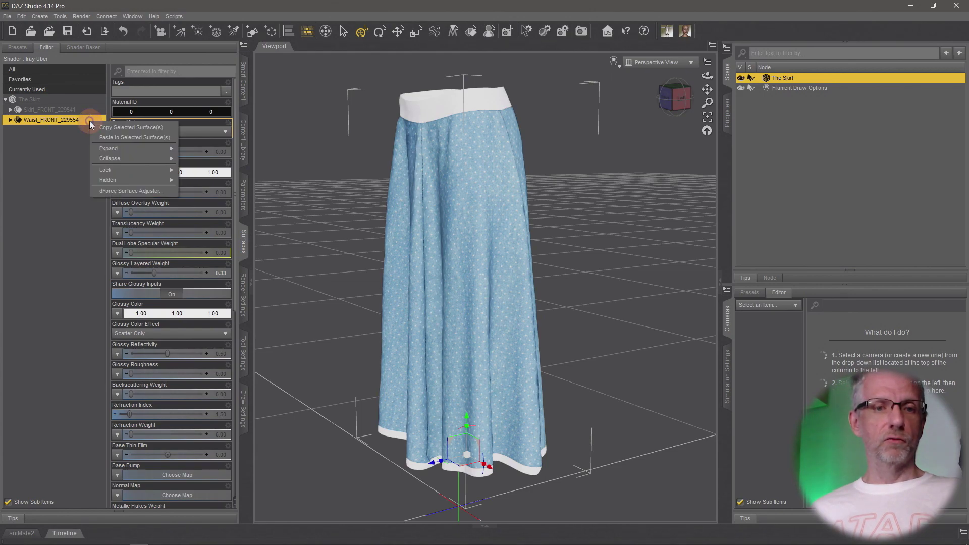
left_click(139, 139)
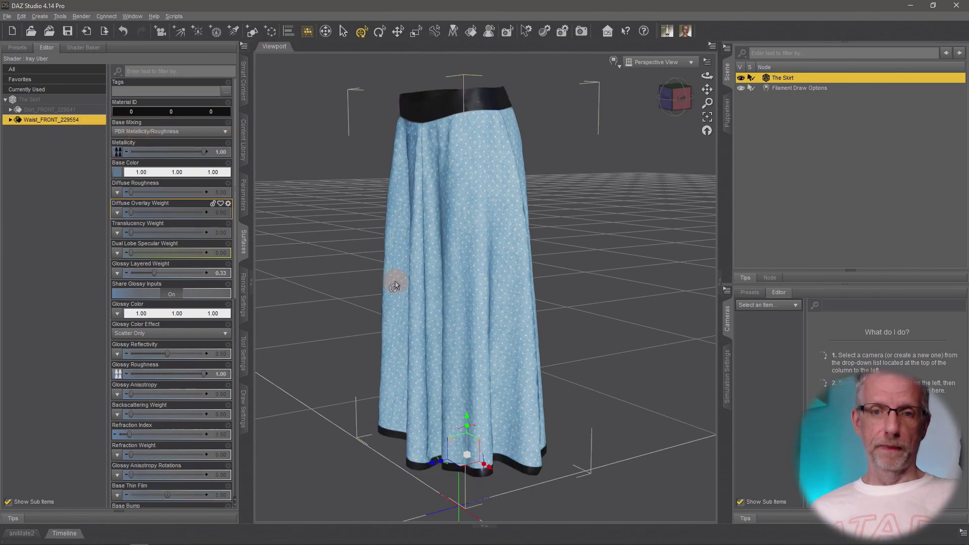
Switch the viewport's draw style to NVIDIA Iray and inspect the textured skirt and waistband.
left_click_drag(507, 378, 507, 337, "alt")
left_click_drag(517, 259, 509, 466, "alt")
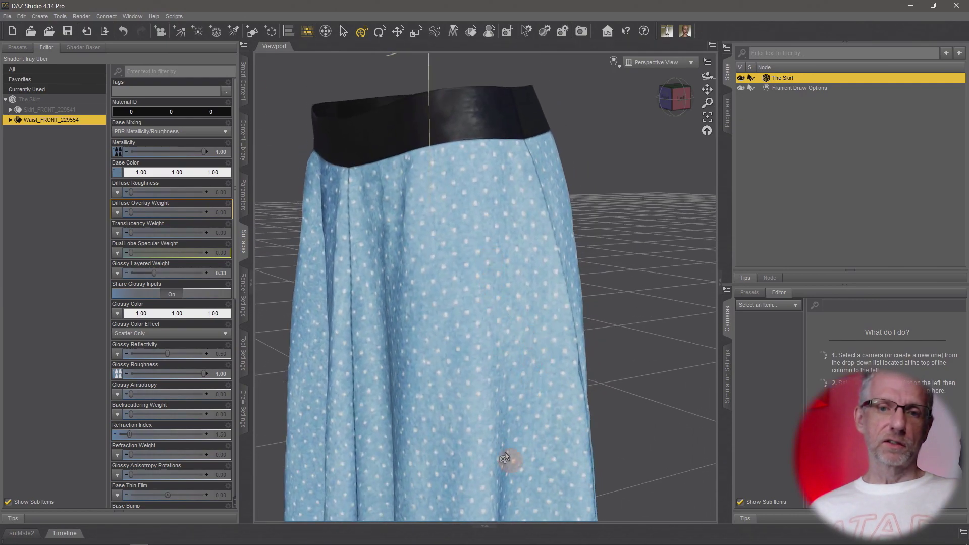
mouse_move(501, 364)
left_mouse_down("alt")
mouse_move(502, 353)
mouse_move(495, 361)
left_mouse_up("alt")
scroll(495, 362, "down", 6)
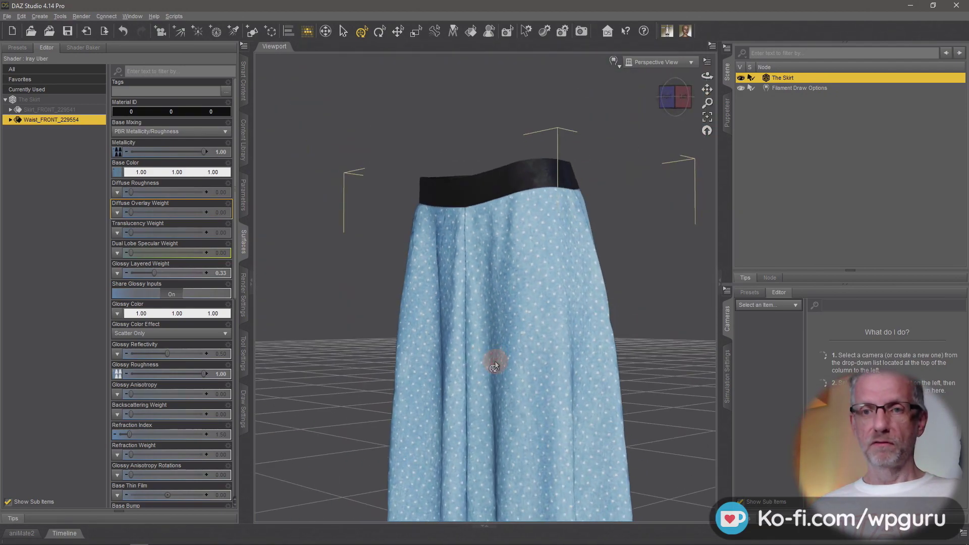
left_click(614, 61)
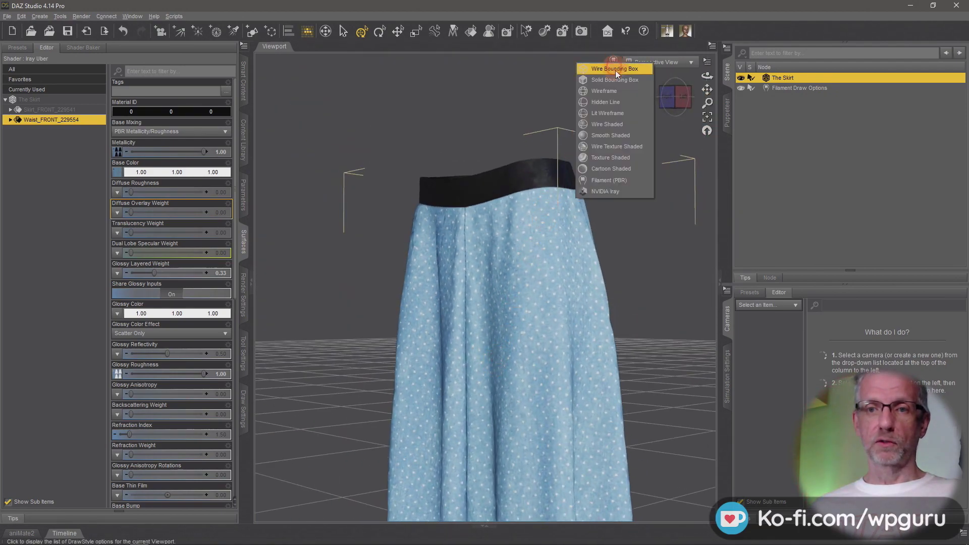
left_click(631, 193)
mouse_move(562, 364)
left_mouse_down("alt")
mouse_move(559, 372)
mouse_move(569, 349)
left_mouse_up("alt")
left_click_drag(592, 385, 626, 365, "alt")
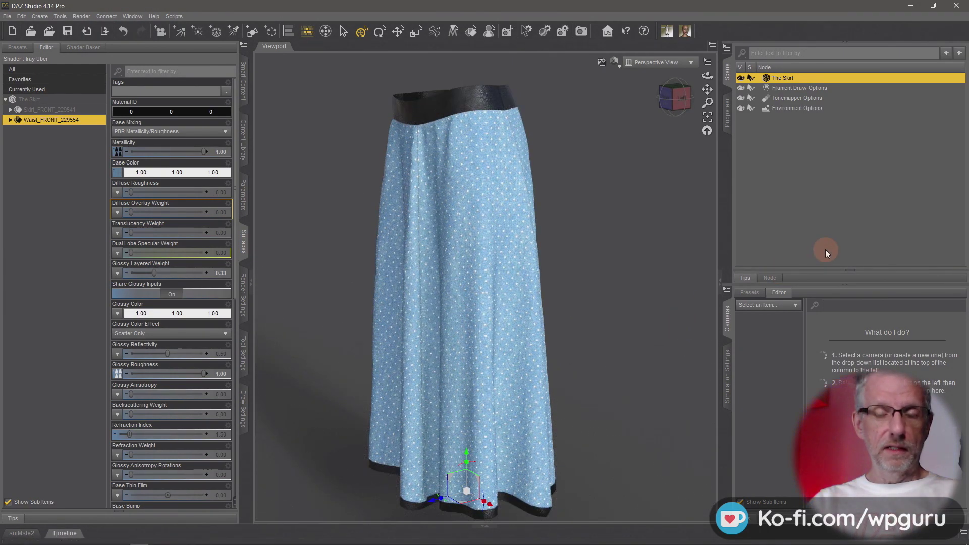